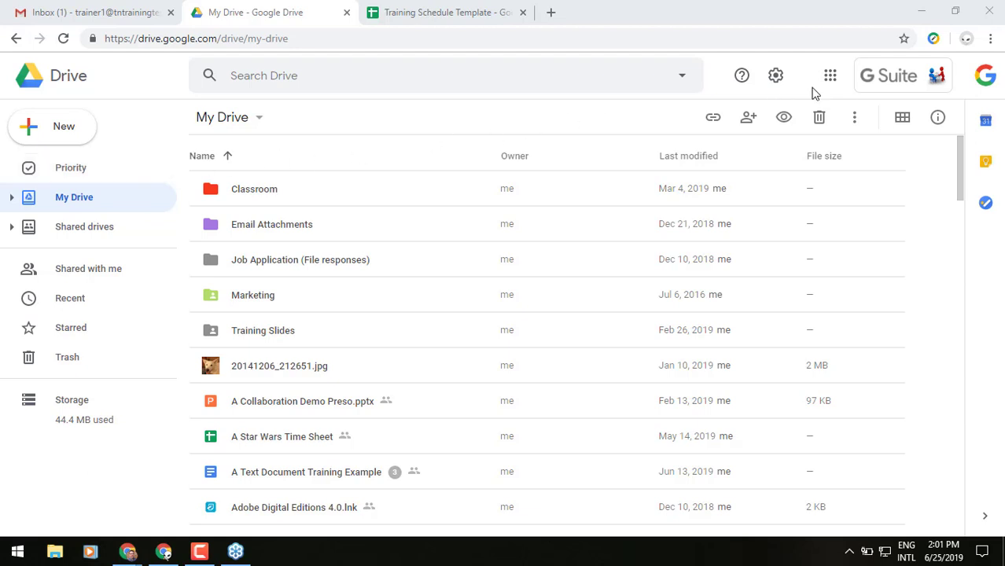
{"action": "left_click", "coordinate": [990, 40]}
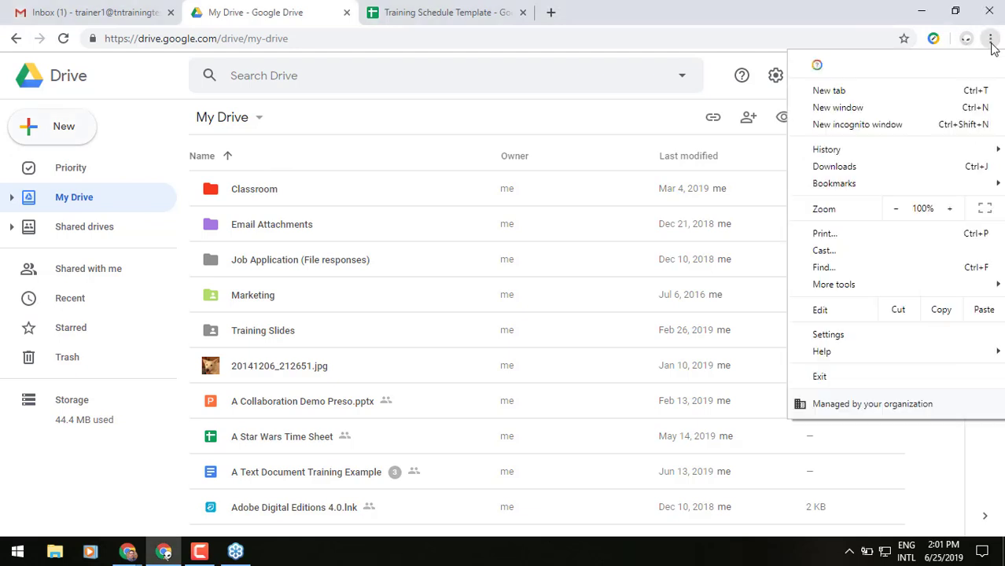
{"action": "mouse_move", "coordinate": [831, 289]}
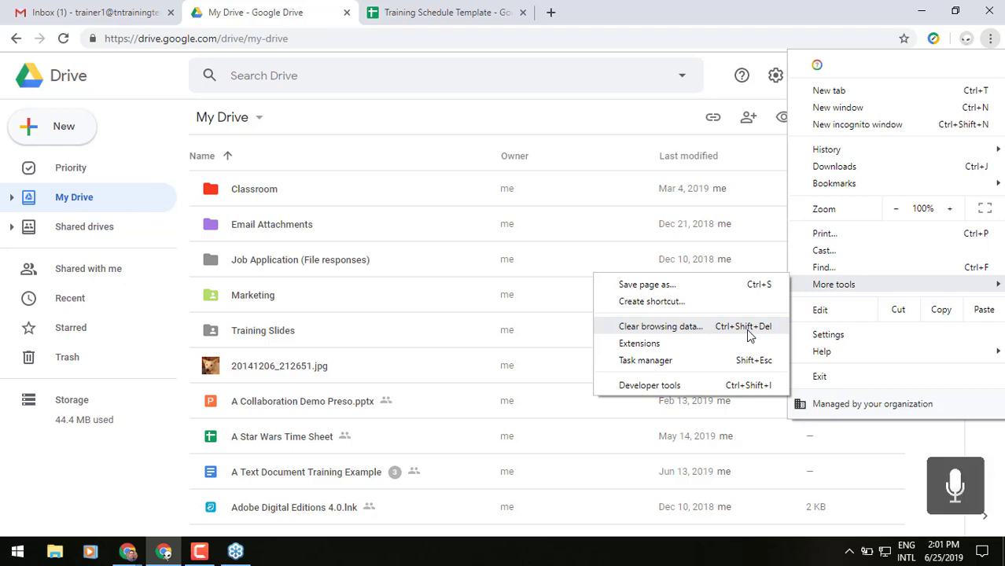
{"action": "left_click", "coordinate": [718, 91]}
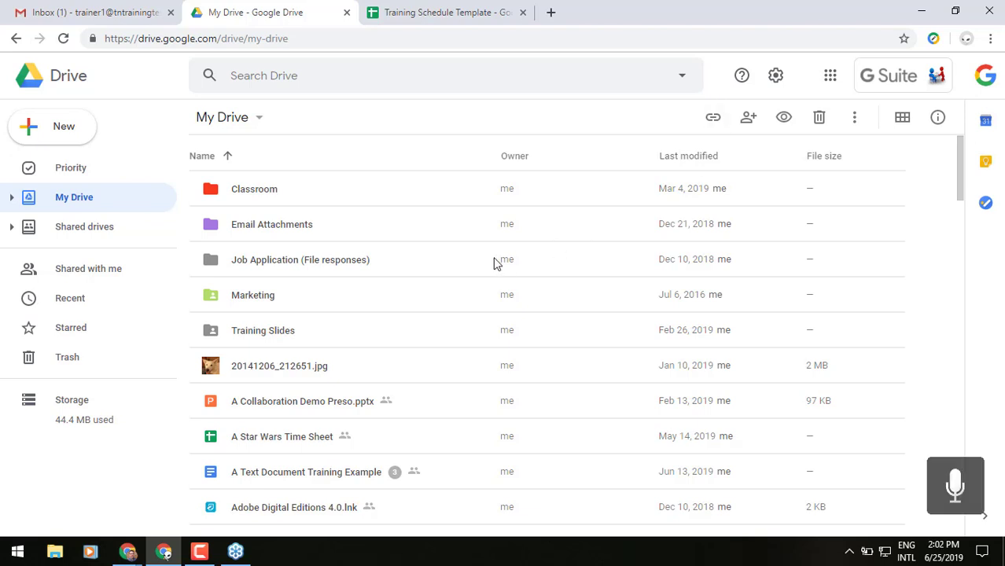
- View the suggested files and workspaces on the Priority page, and return to My Drive
{"action": "left_click", "coordinate": [101, 175]}
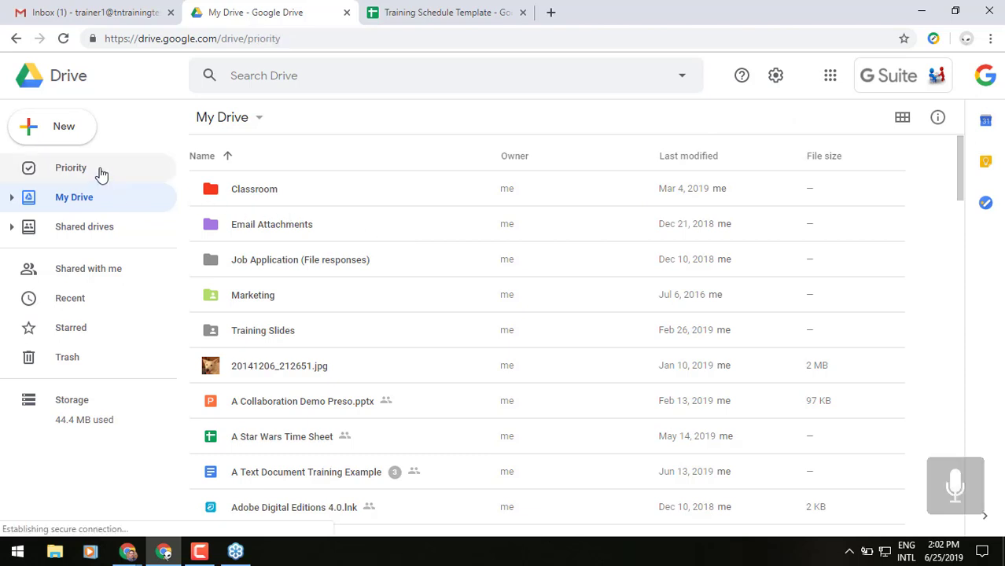
{"action": "scroll", "coordinate": [320, 256], "scroll_direction": "up", "scroll_amount": 2}
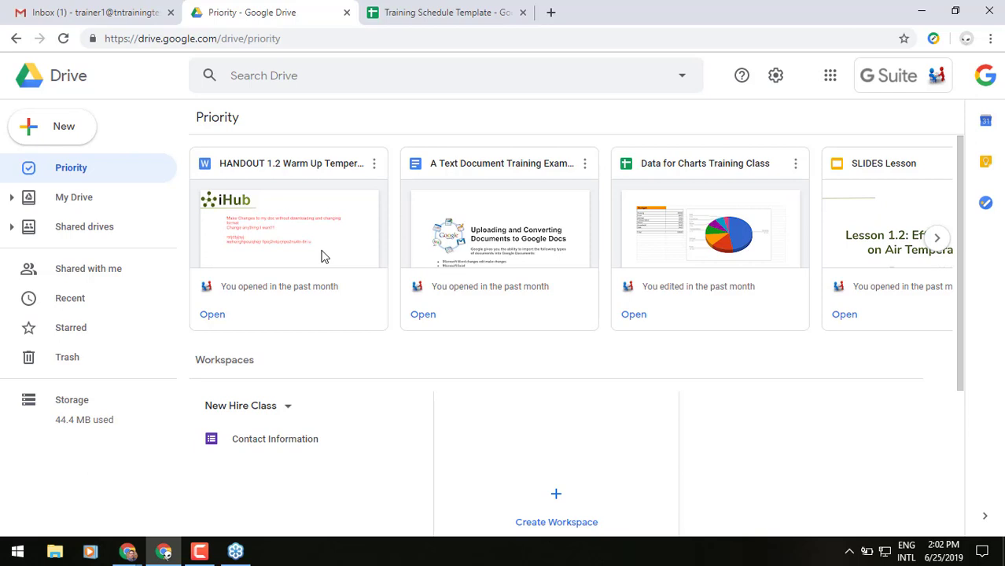
{"action": "left_click", "coordinate": [71, 206]}
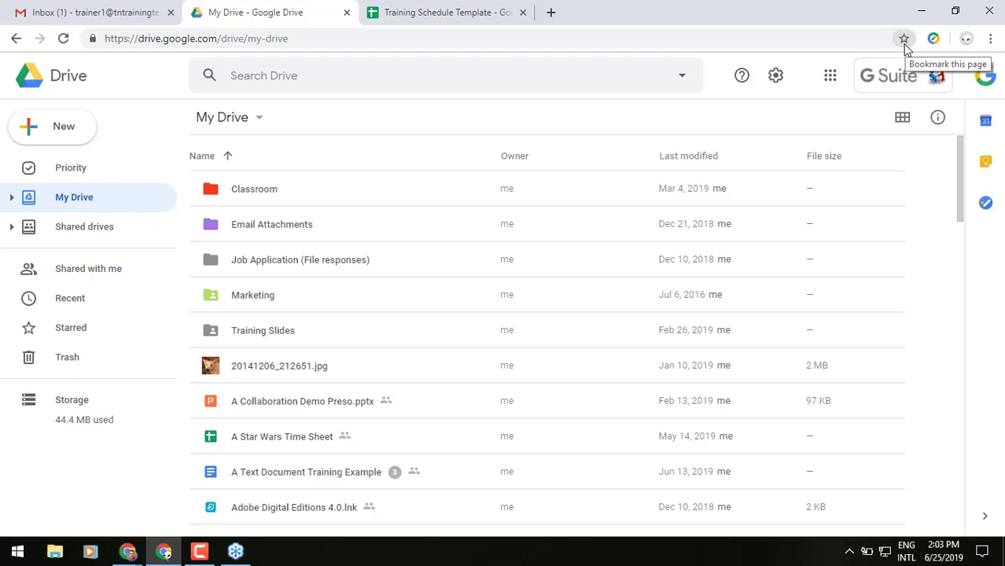
- Close the Training Schedule Template spreadsheet so that only the mail inbox and My Drive stay open
{"action": "left_click", "coordinate": [552, 13]}
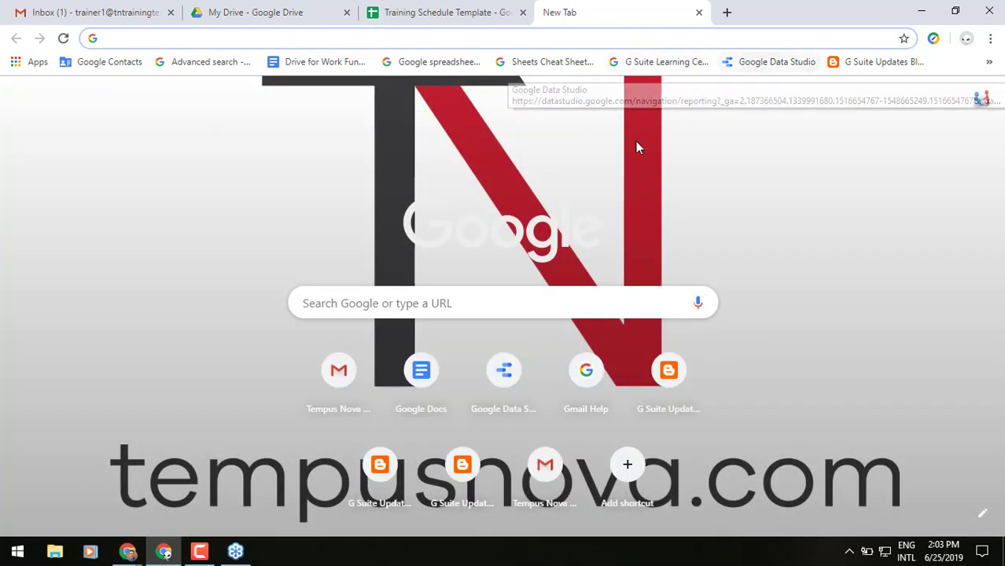
{"action": "left_click", "coordinate": [698, 12]}
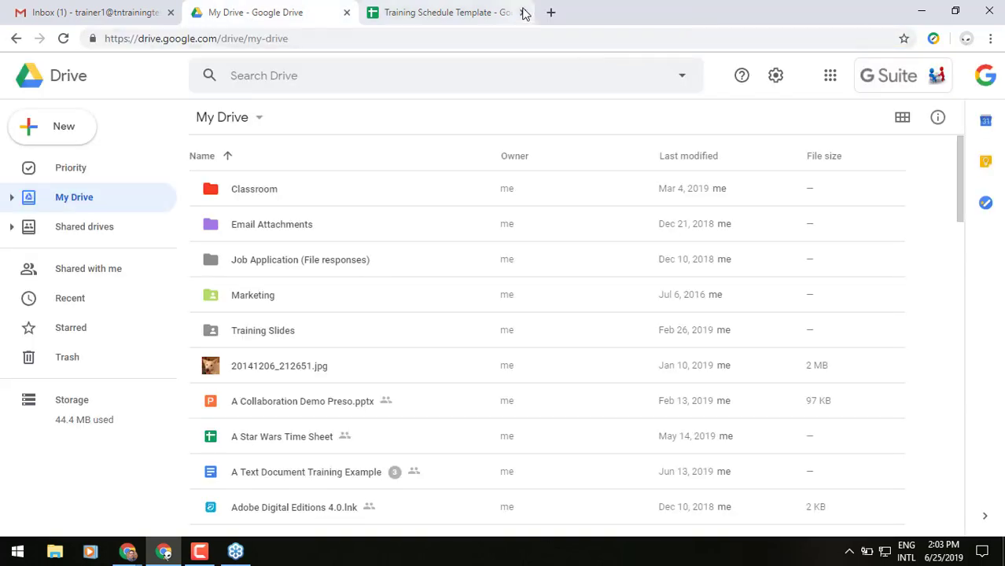
{"action": "left_click", "coordinate": [523, 13]}
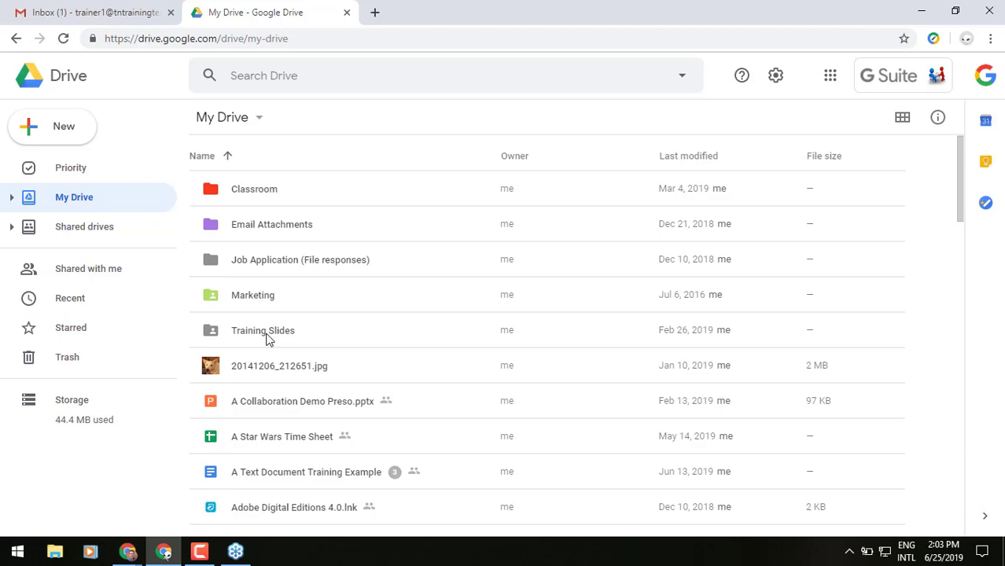
- Look through the My Drive file list and locate the Change Mngmt Schedule Template spreadsheet
{"action": "scroll", "coordinate": [267, 338], "scroll_direction": "down", "scroll_amount": 3}
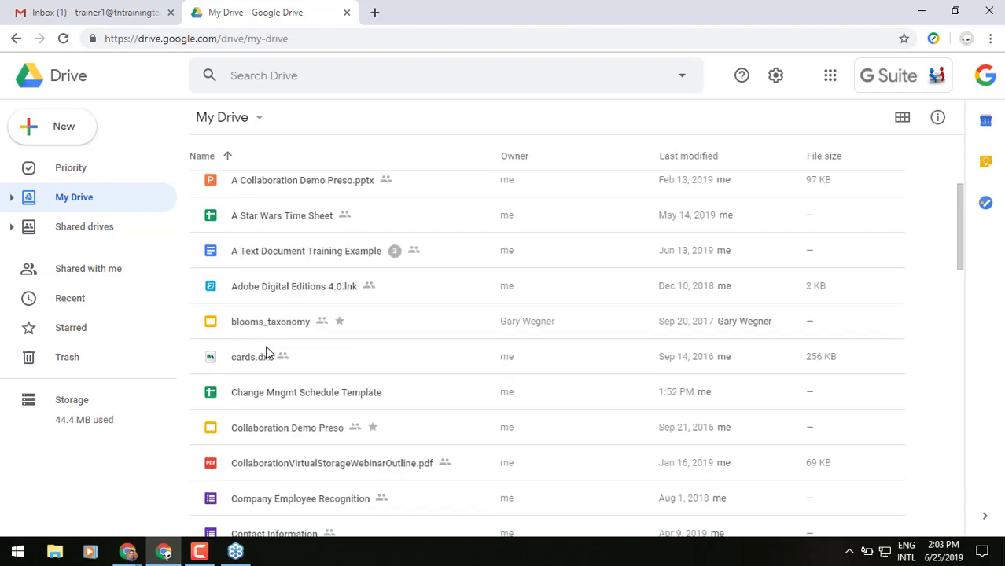
{"action": "scroll", "coordinate": [271, 339], "scroll_direction": "down", "scroll_amount": 2}
{"action": "scroll", "coordinate": [272, 346], "scroll_direction": "down", "scroll_amount": 1}
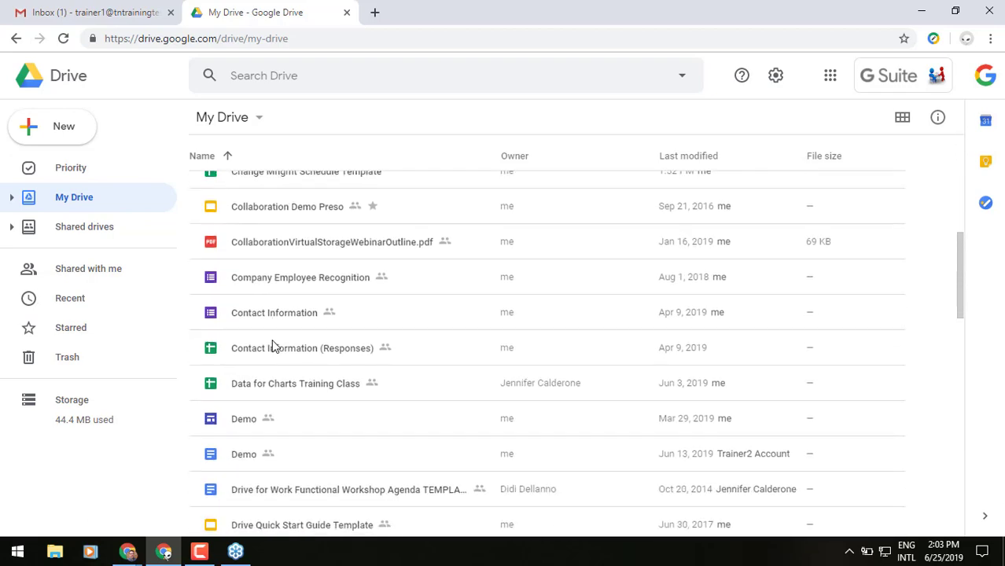
{"action": "scroll", "coordinate": [272, 346], "scroll_direction": "up", "scroll_amount": 1}
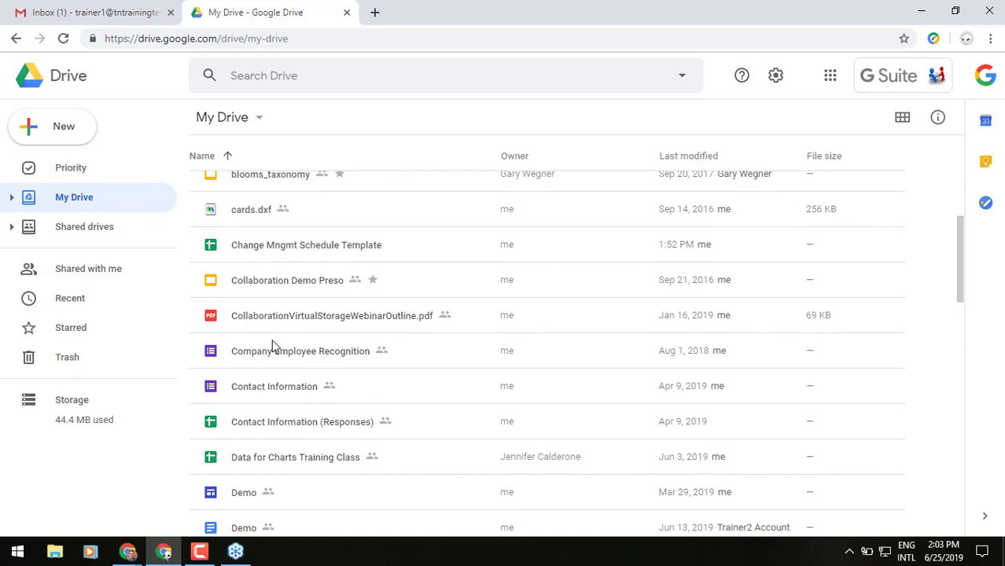
{"action": "left_click", "coordinate": [267, 248]}
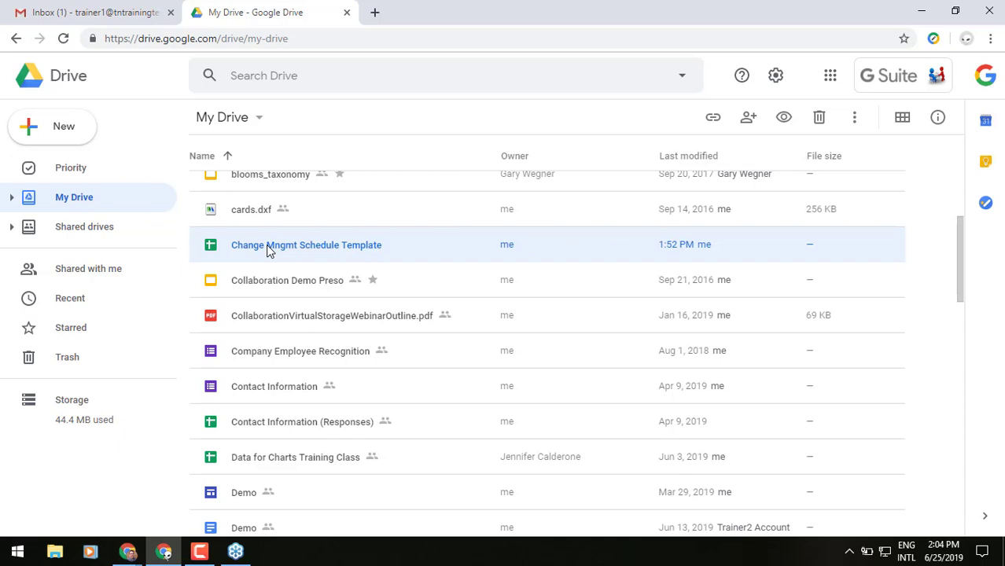
{"action": "scroll", "coordinate": [273, 258], "scroll_direction": "up", "scroll_amount": 5}
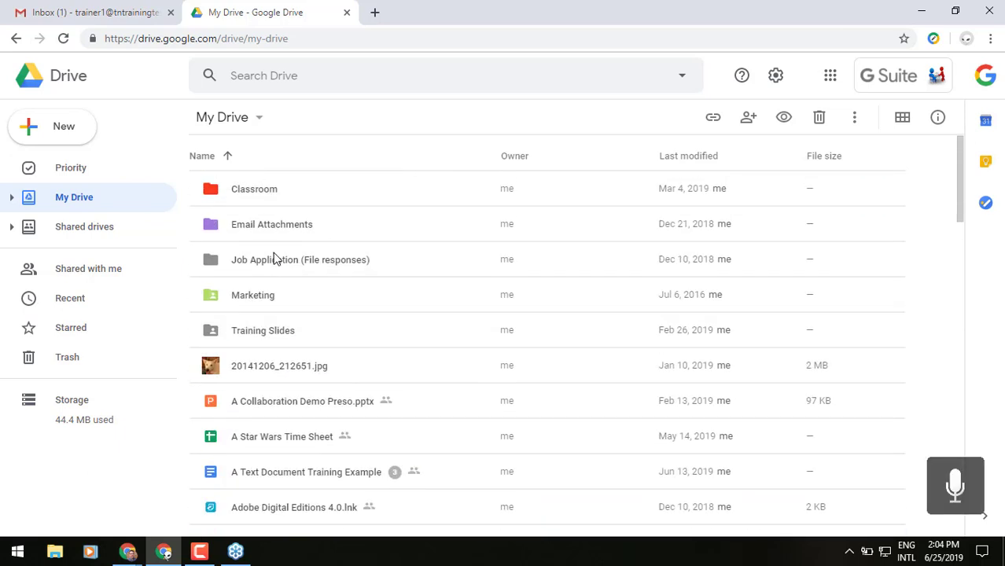
- Create a new workspace named "Client Start-Up Files" on the Priority page
{"action": "left_click", "coordinate": [128, 177]}
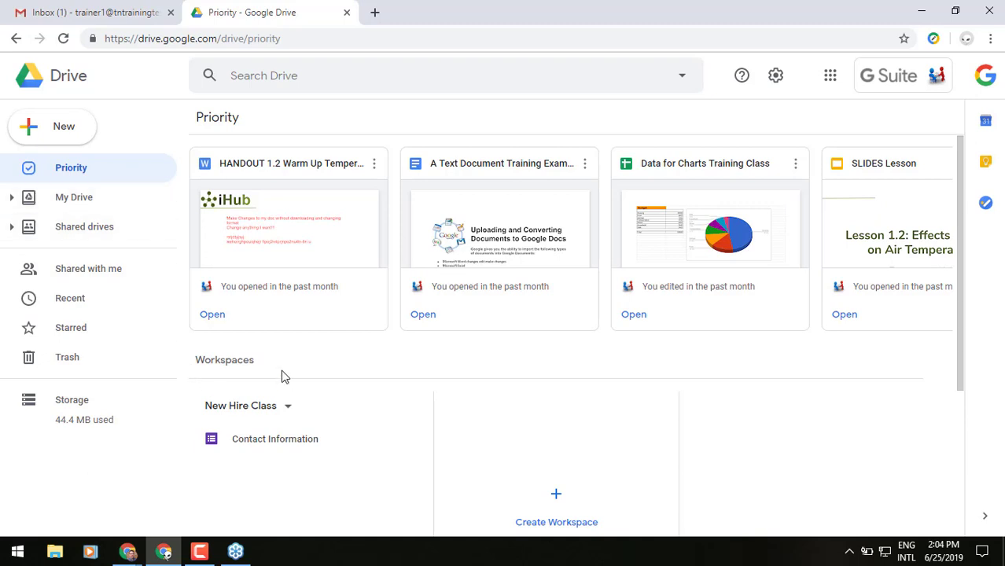
{"action": "scroll", "coordinate": [525, 403], "scroll_direction": "down", "scroll_amount": 1}
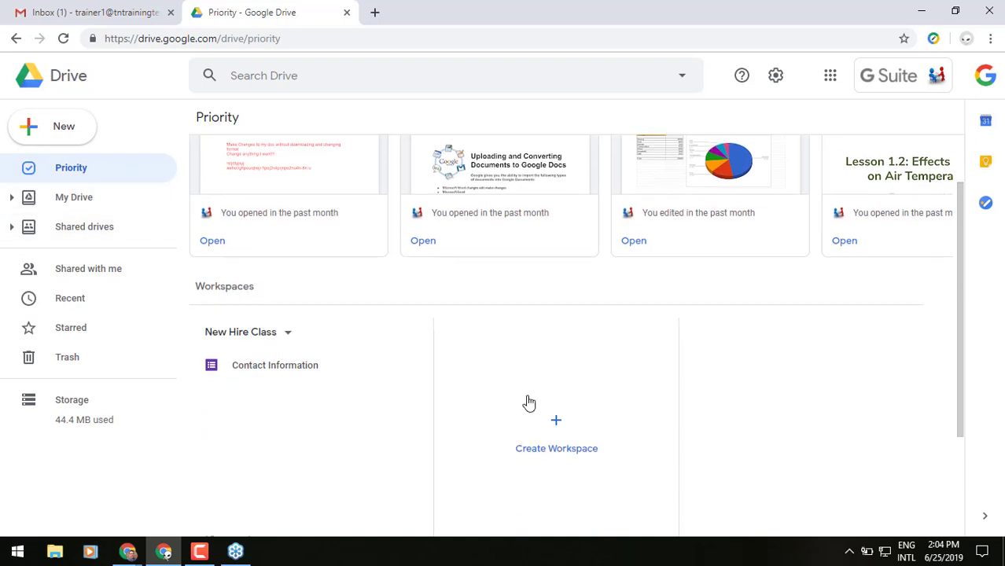
{"action": "left_click", "coordinate": [558, 426]}
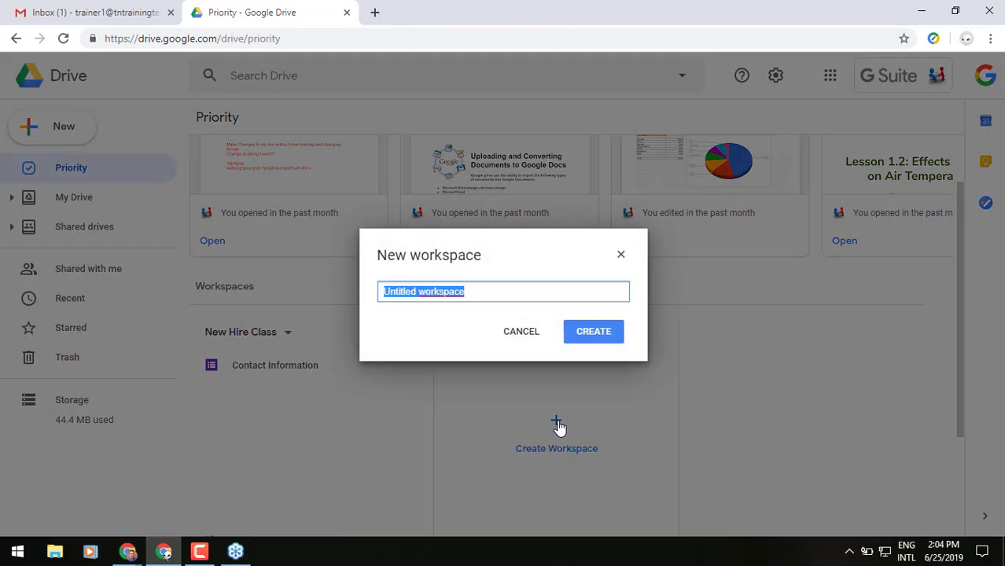
{"action": "type", "text": "Client S"}
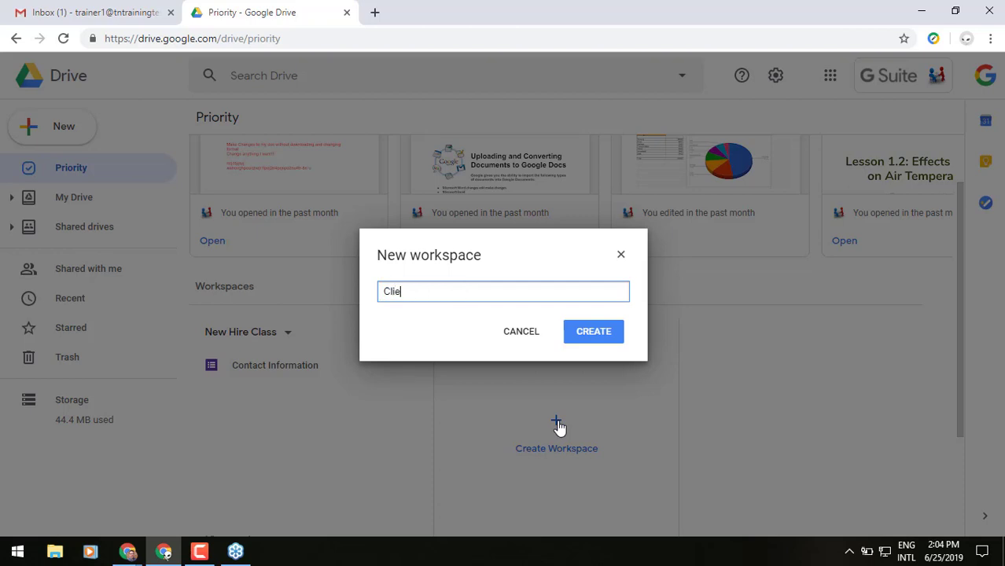
{"action": "type", "text": "tart-Up Files"}
{"action": "left_click", "coordinate": [592, 339]}
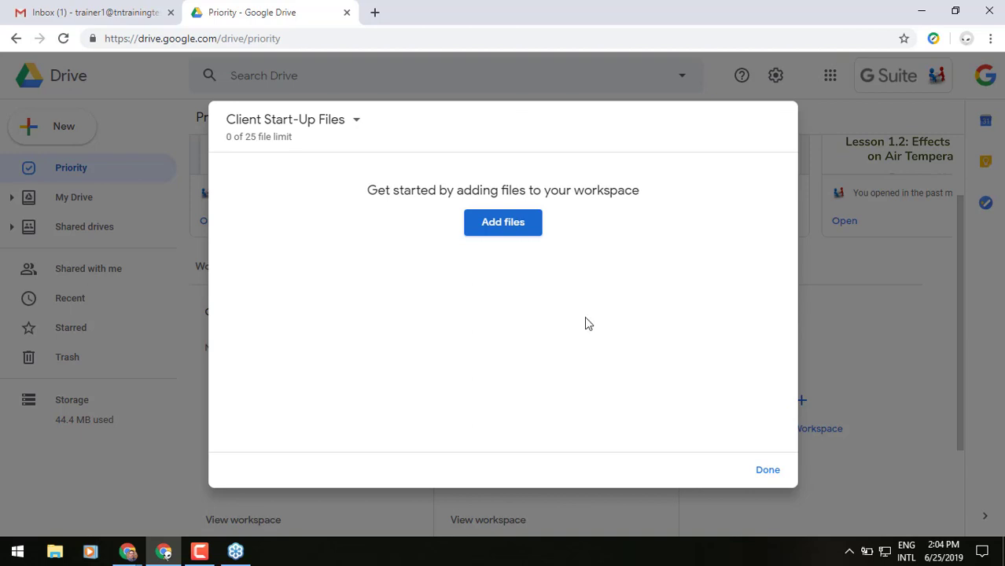
- Add the recent file Training Schedule Template to the Client Start-Up Files workspace and finish its setup
{"action": "left_click", "coordinate": [519, 228]}
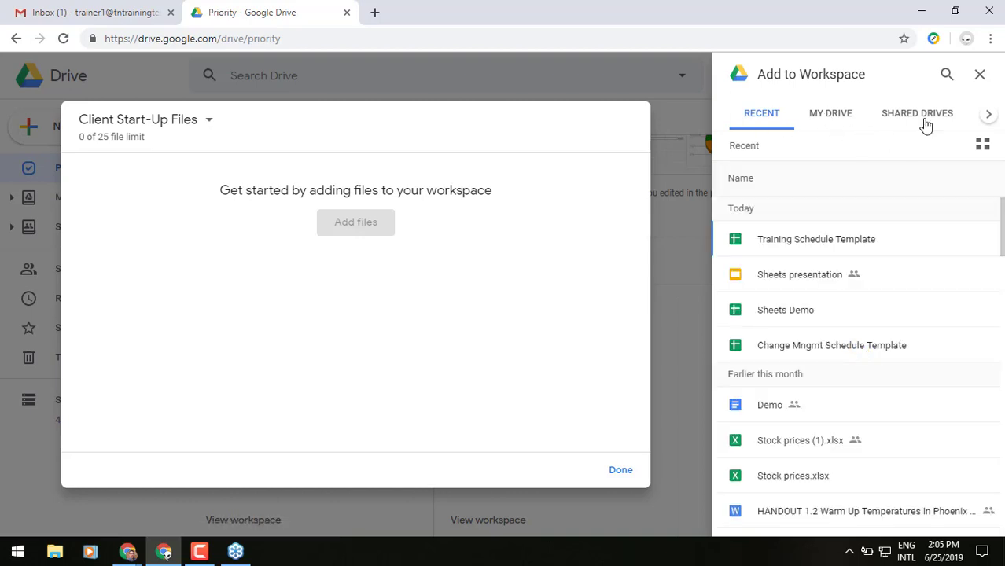
{"action": "left_click", "coordinate": [817, 247]}
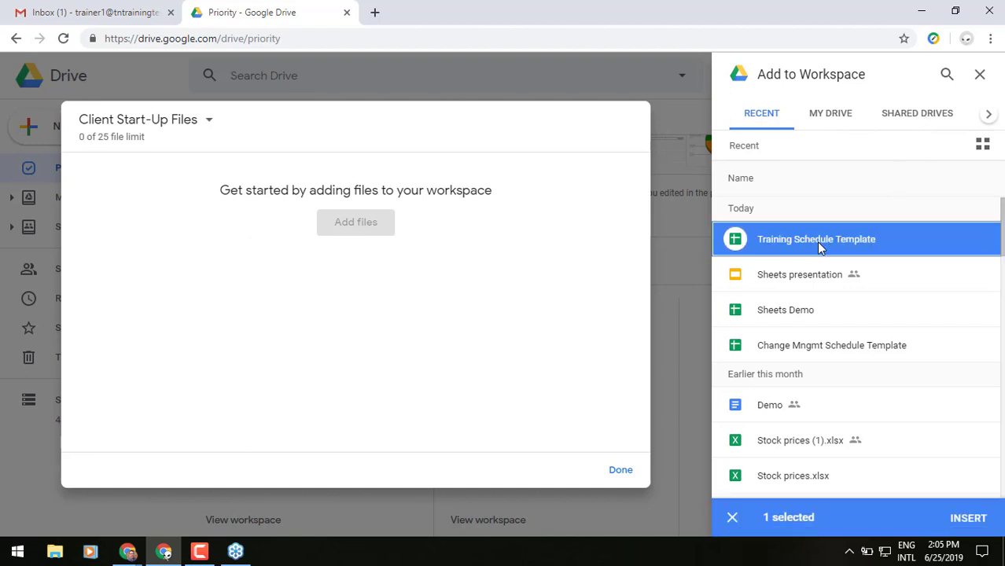
{"action": "left_click", "coordinate": [968, 518]}
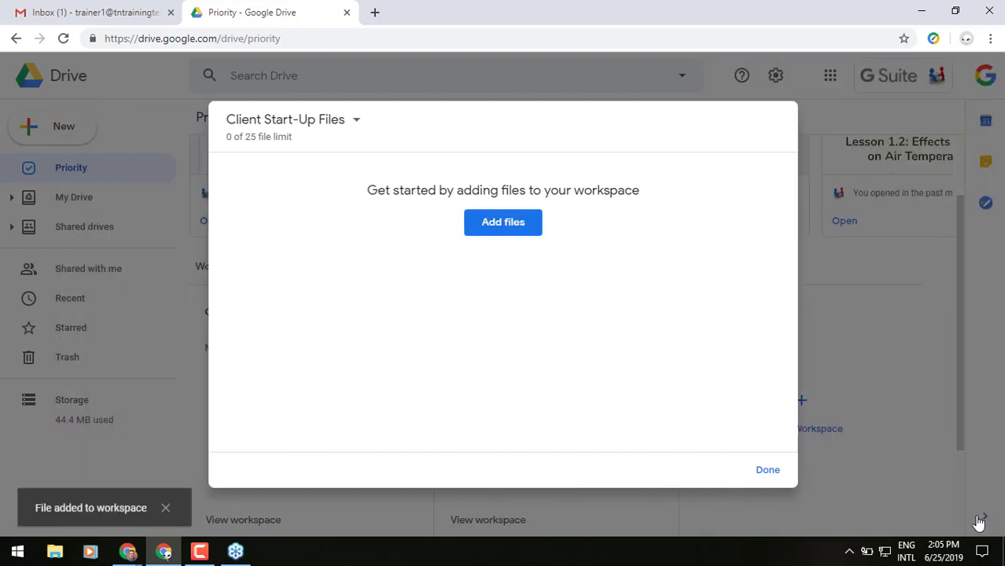
{"action": "left_click", "coordinate": [759, 473]}
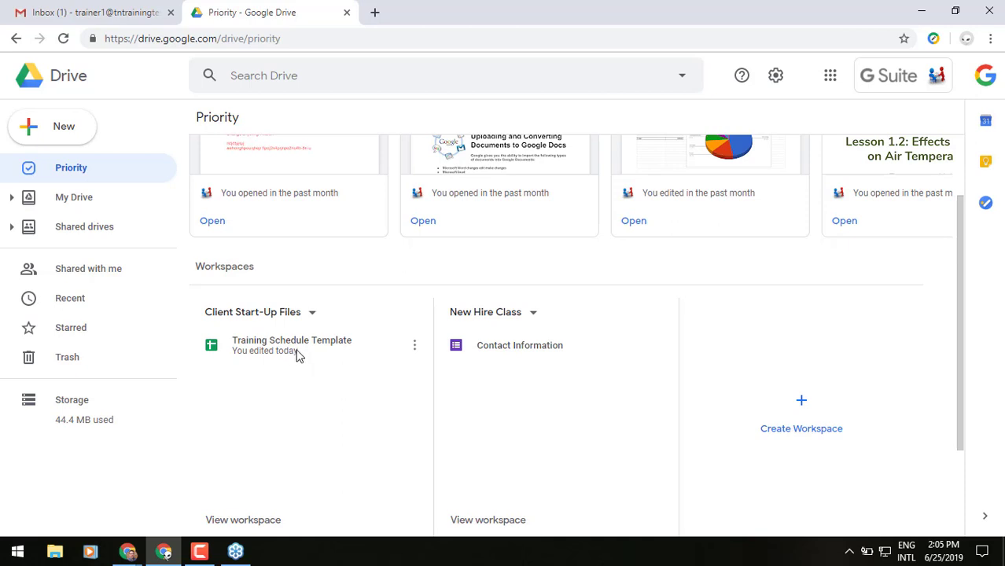
- Add the Change Mngmt Schedule Template spreadsheet from My Drive to the Client Start-Up Files workspace
{"action": "left_click", "coordinate": [63, 196]}
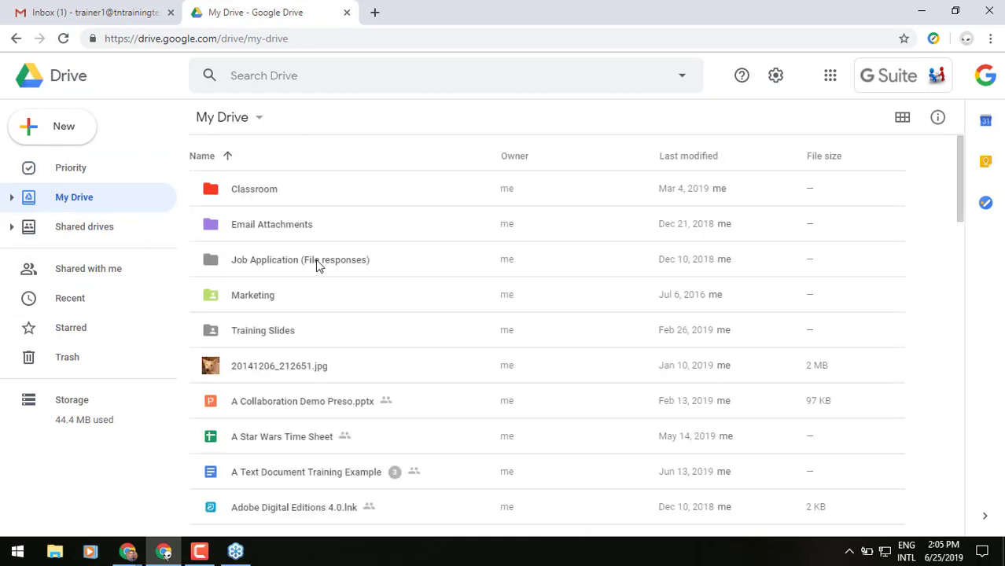
{"action": "scroll", "coordinate": [383, 376], "scroll_direction": "down", "scroll_amount": 1}
{"action": "scroll", "coordinate": [383, 376], "scroll_direction": "down", "scroll_amount": 3}
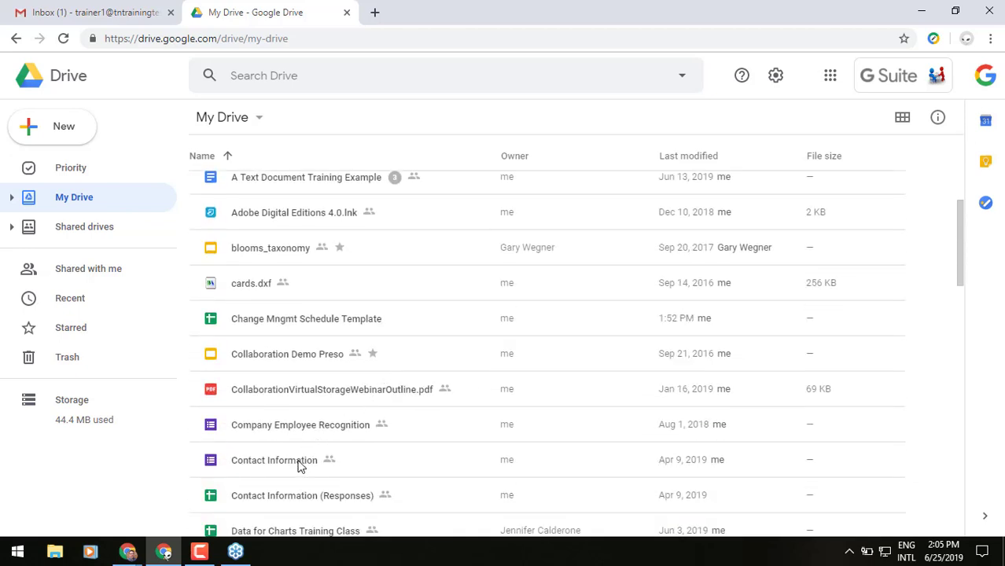
{"action": "left_click", "coordinate": [321, 321]}
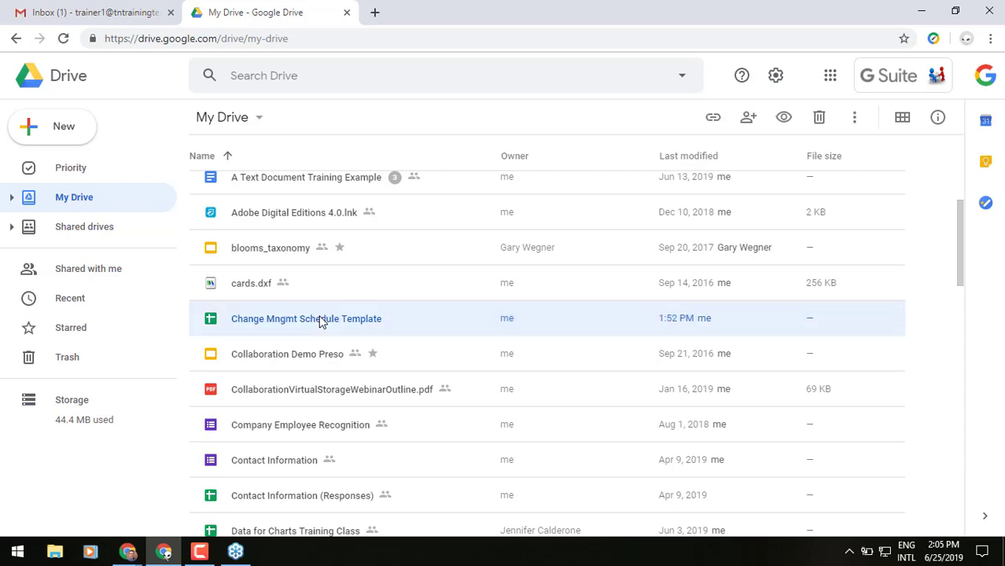
{"action": "right_click", "coordinate": [321, 321]}
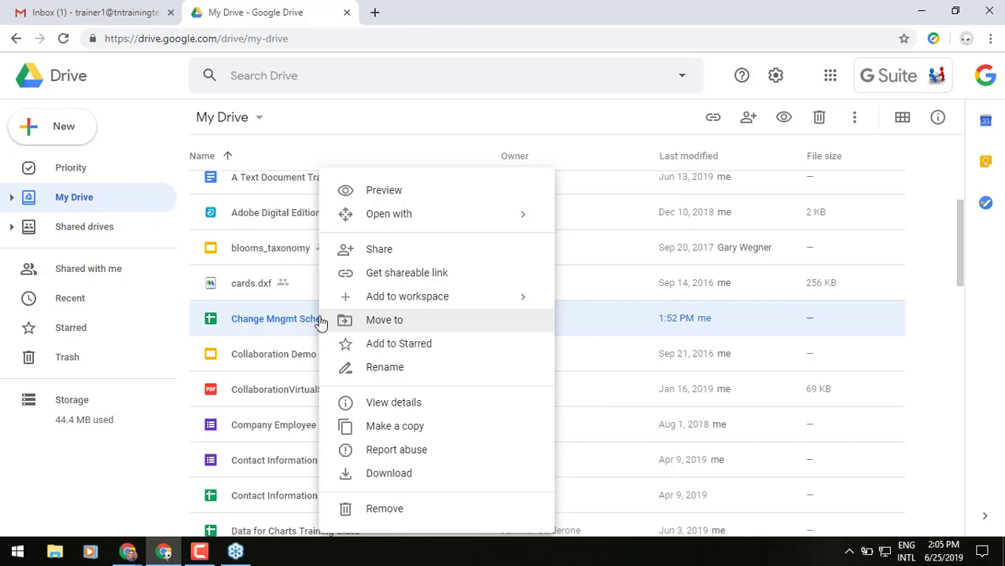
{"action": "mouse_move", "coordinate": [371, 302]}
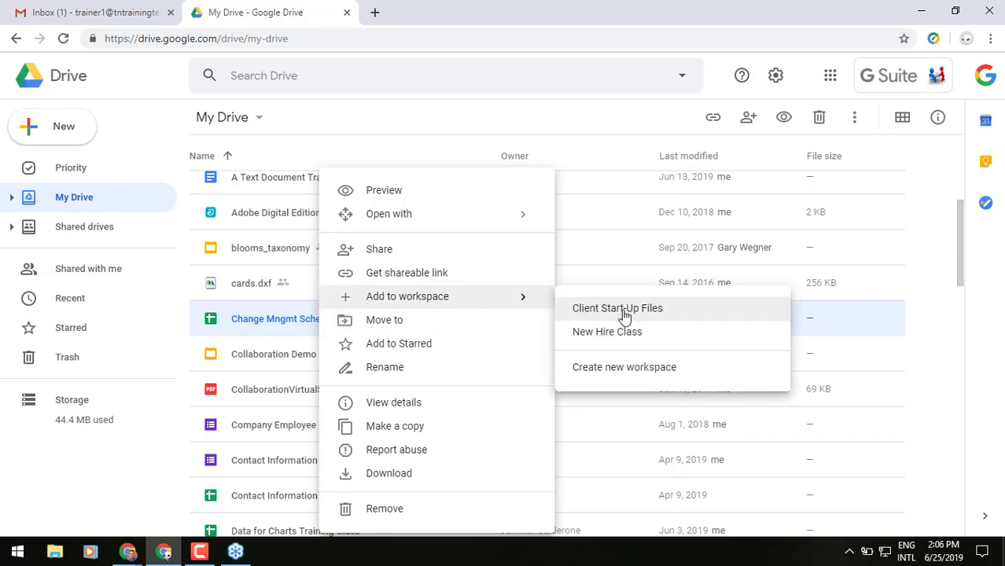
{"action": "left_click", "coordinate": [678, 316]}
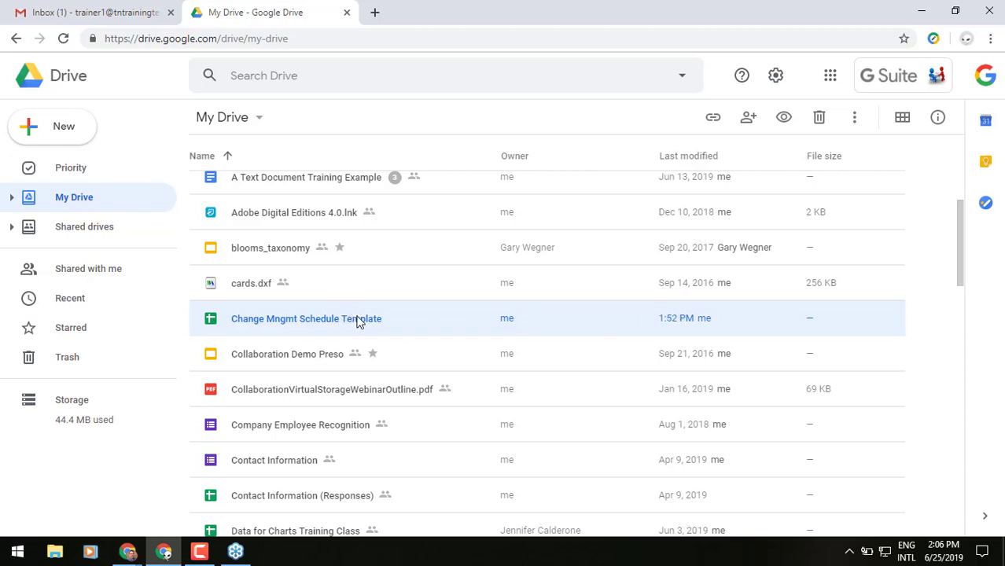
- Add the Project Time Sheet spreadsheet from My Drive to the Client Start-Up Files workspace
{"action": "scroll", "coordinate": [358, 321], "scroll_direction": "down", "scroll_amount": 1}
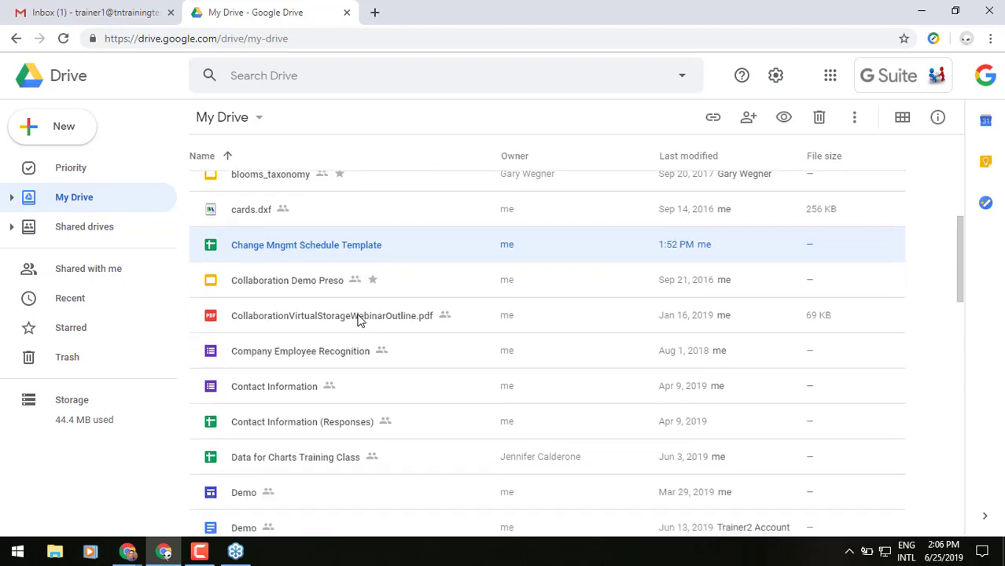
{"action": "scroll", "coordinate": [358, 321], "scroll_direction": "down", "scroll_amount": 8}
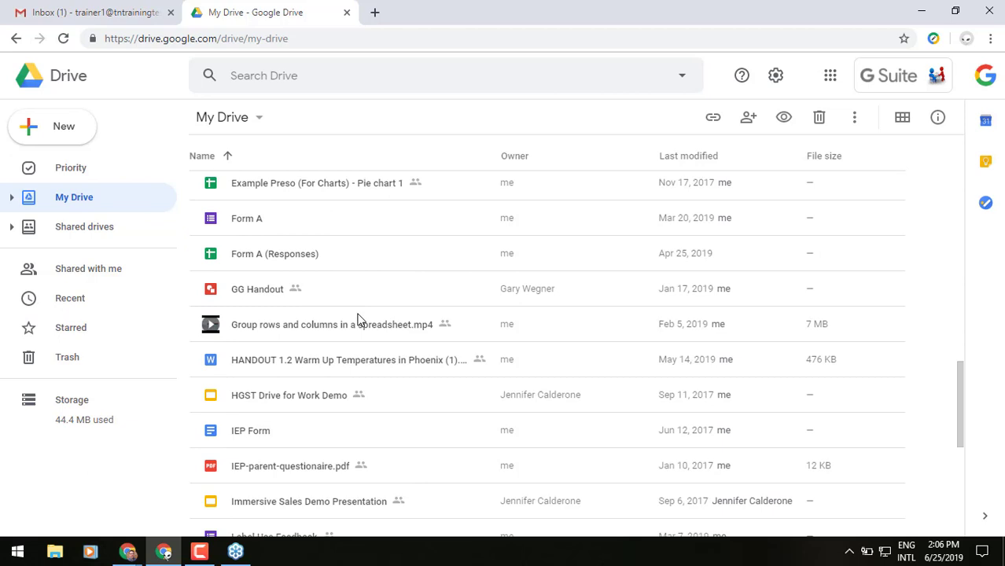
{"action": "scroll", "coordinate": [357, 318], "scroll_direction": "down", "scroll_amount": 5}
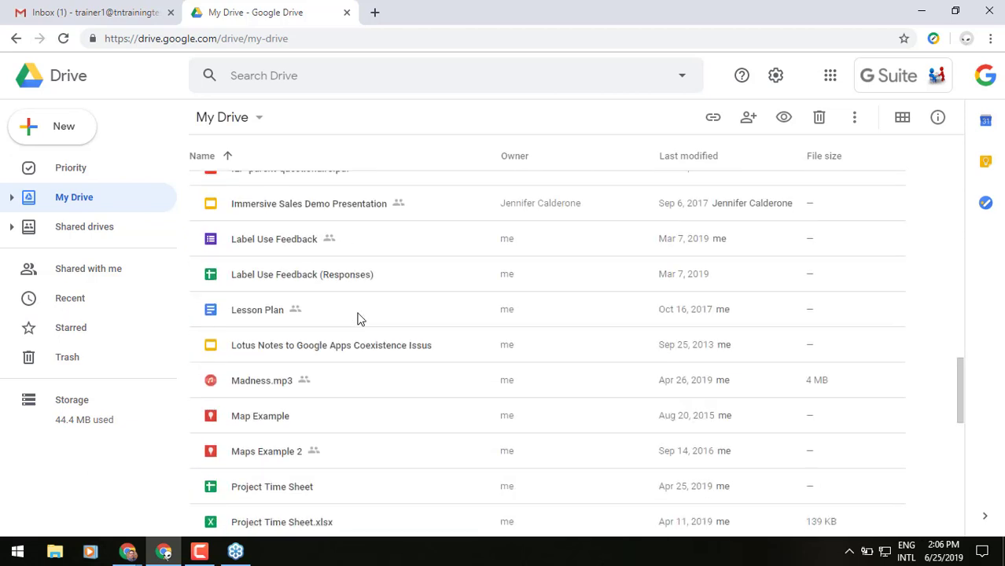
{"action": "scroll", "coordinate": [358, 317], "scroll_direction": "down", "scroll_amount": 1}
{"action": "left_click", "coordinate": [352, 348]}
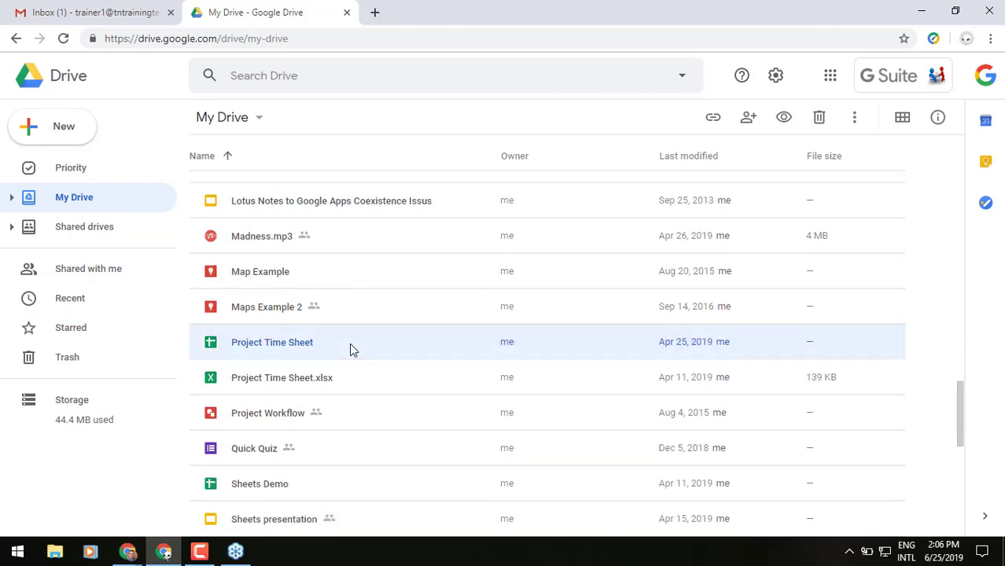
{"action": "right_click", "coordinate": [351, 349]}
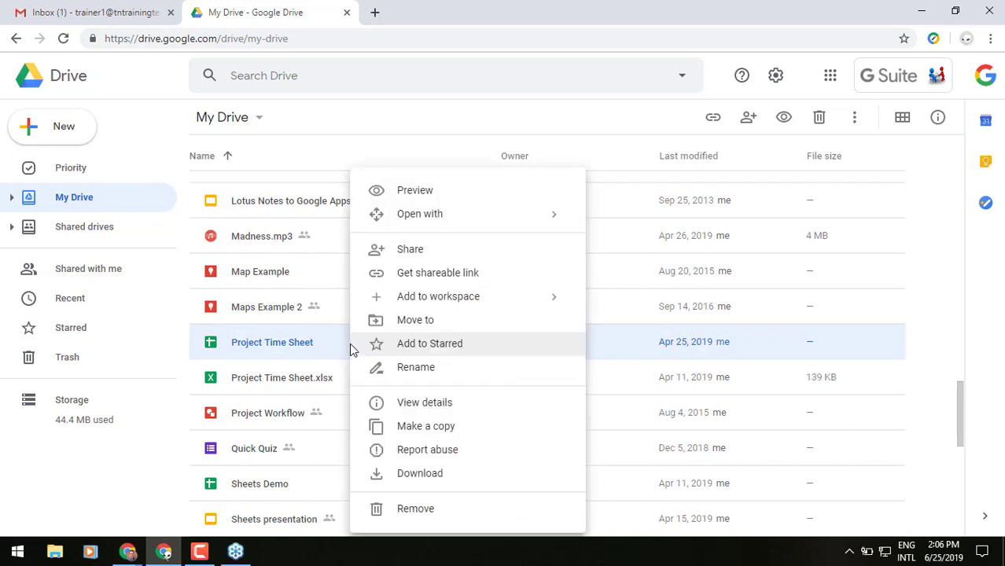
{"action": "mouse_move", "coordinate": [534, 312]}
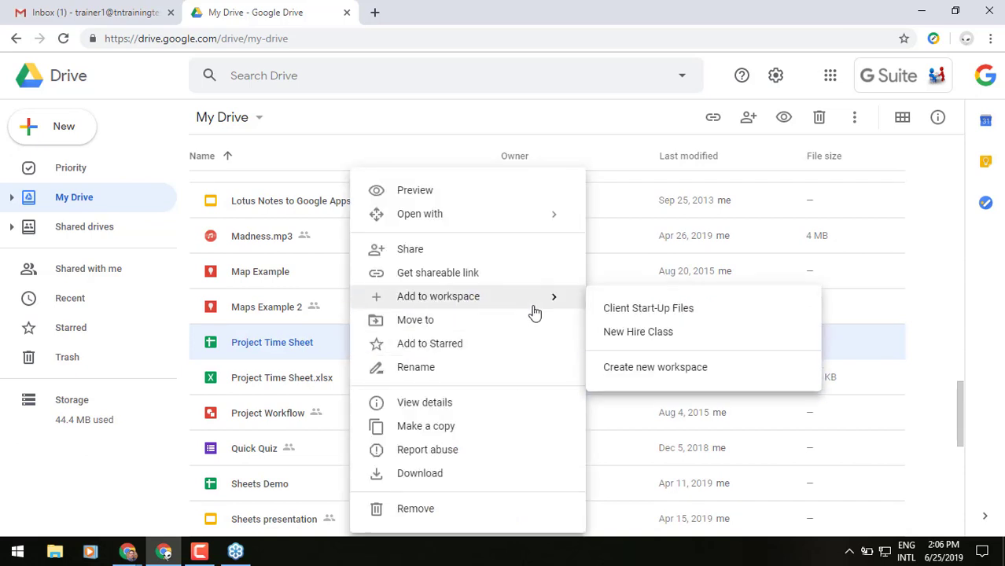
{"action": "left_click", "coordinate": [633, 318]}
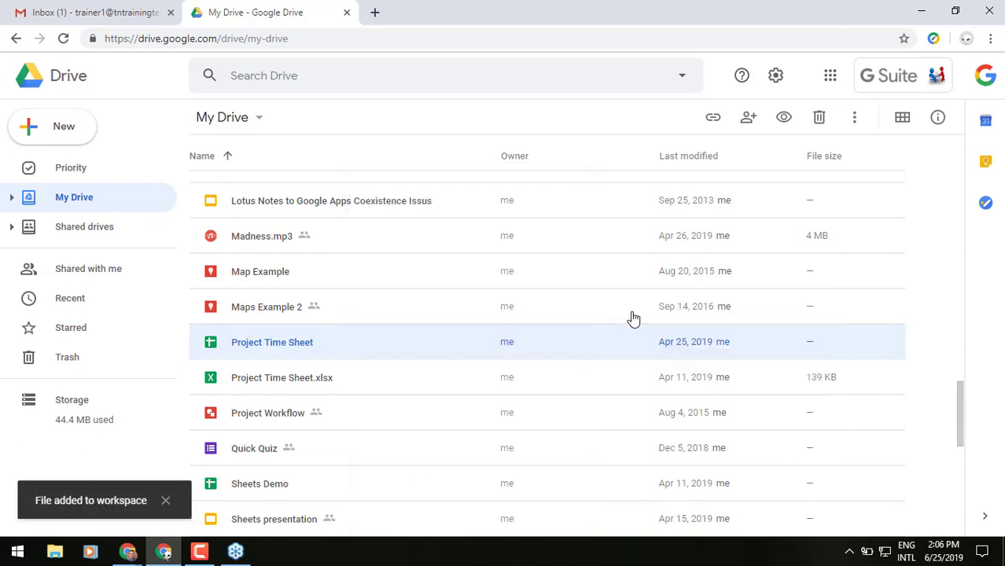
- Go to the Priority page and look over the Client Start-Up Files workspace and the New Hire Class workspace's management options
{"action": "left_click", "coordinate": [69, 170]}
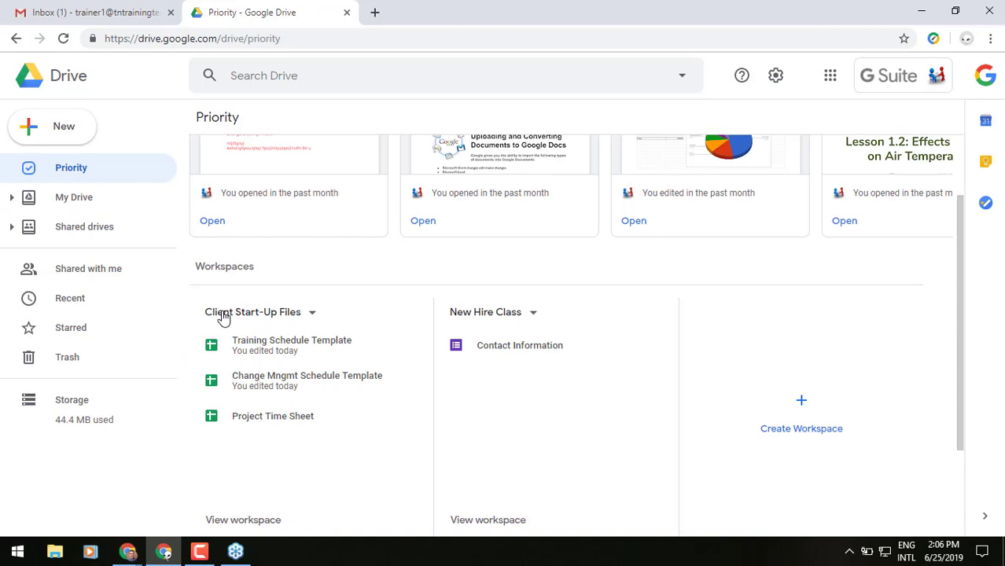
{"action": "left_click", "coordinate": [331, 355]}
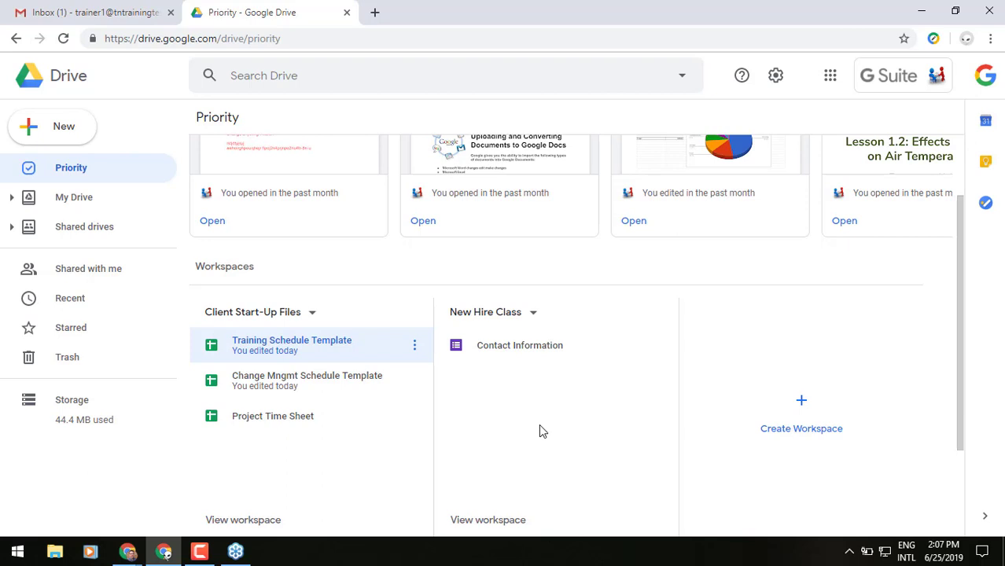
{"action": "left_click", "coordinate": [534, 314]}
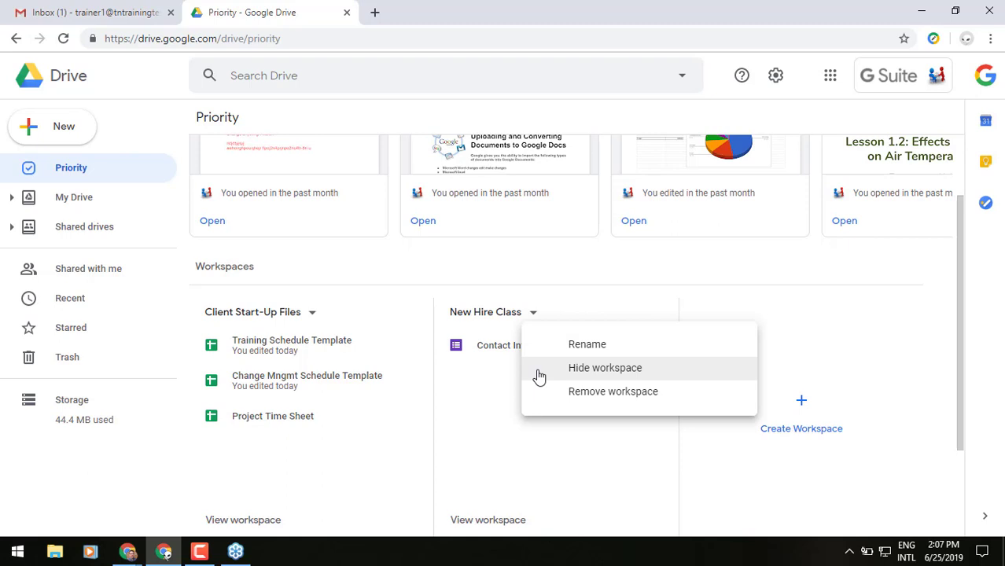
{"action": "left_click", "coordinate": [563, 312]}
- Expand the hidden workspaces and unhide the Shared Drive Class Development workspace
{"action": "scroll", "coordinate": [539, 354], "scroll_direction": "down", "scroll_amount": 2}
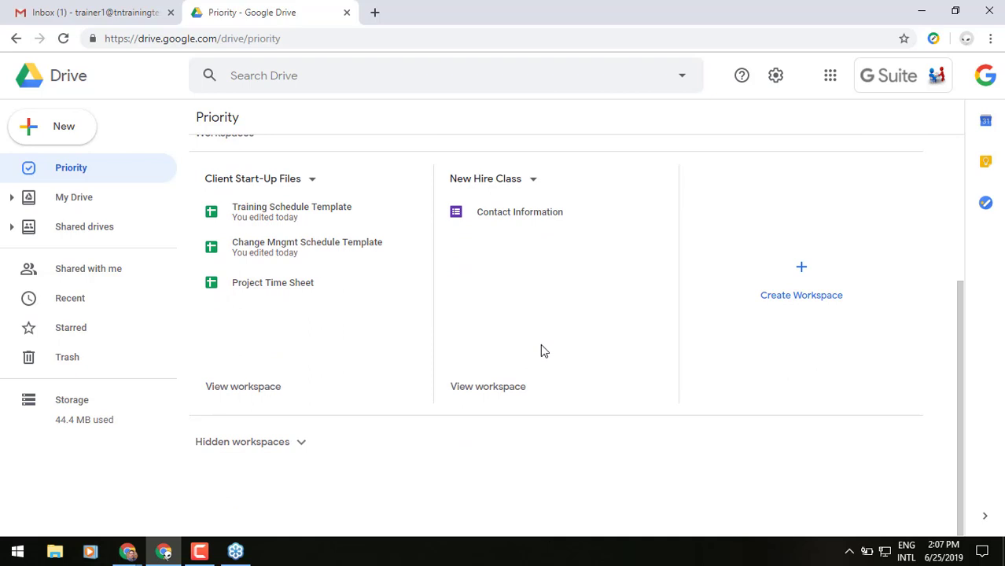
{"action": "left_click", "coordinate": [300, 443]}
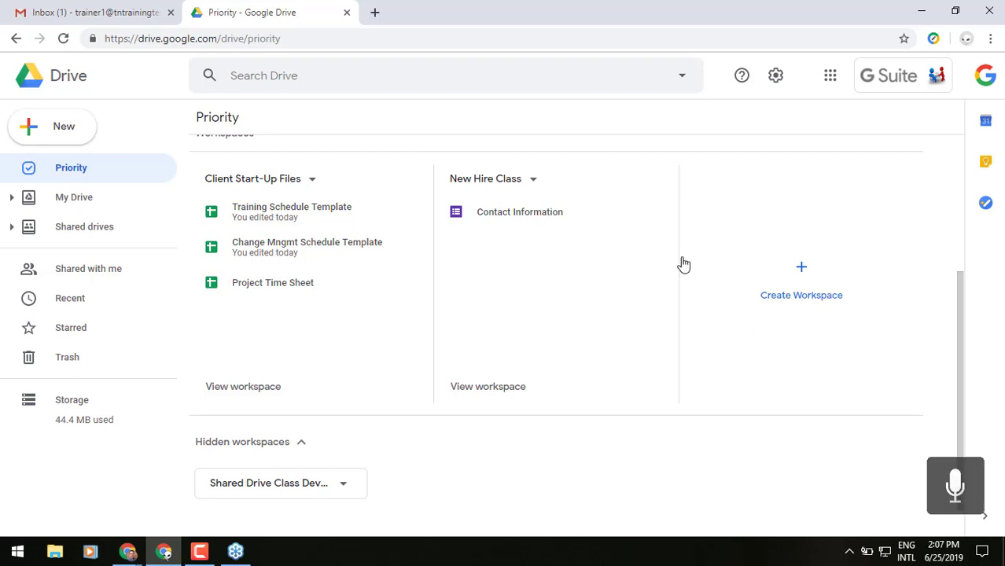
{"action": "left_click", "coordinate": [344, 485]}
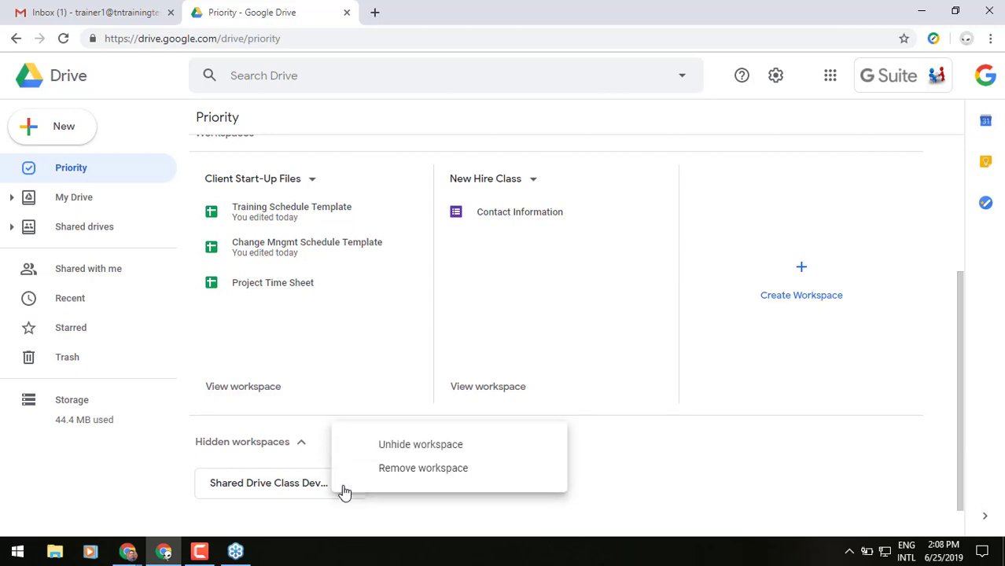
{"action": "left_click", "coordinate": [375, 446]}
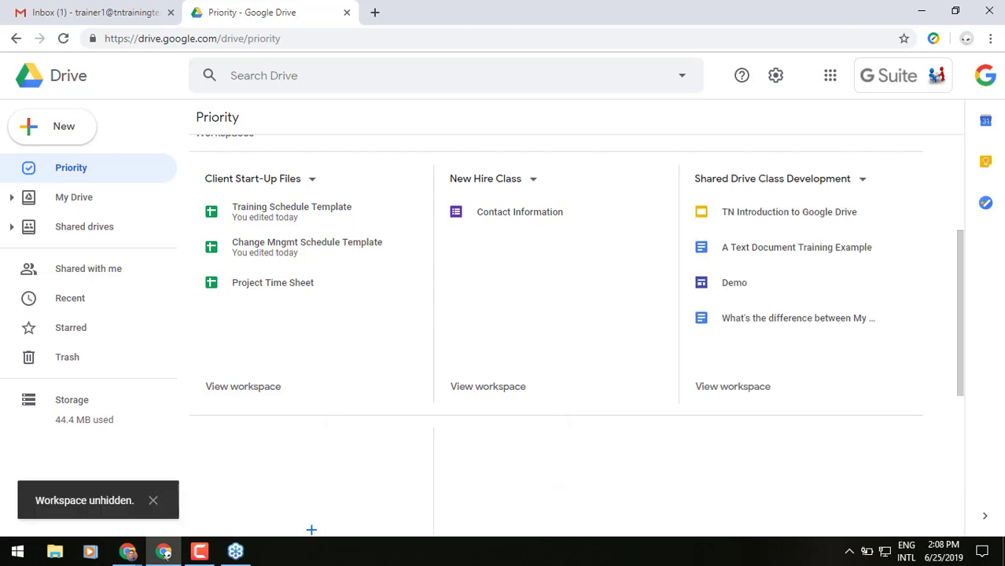
- Hide the New Hire Class workspace on the Priority page
{"action": "left_click", "coordinate": [163, 551]}
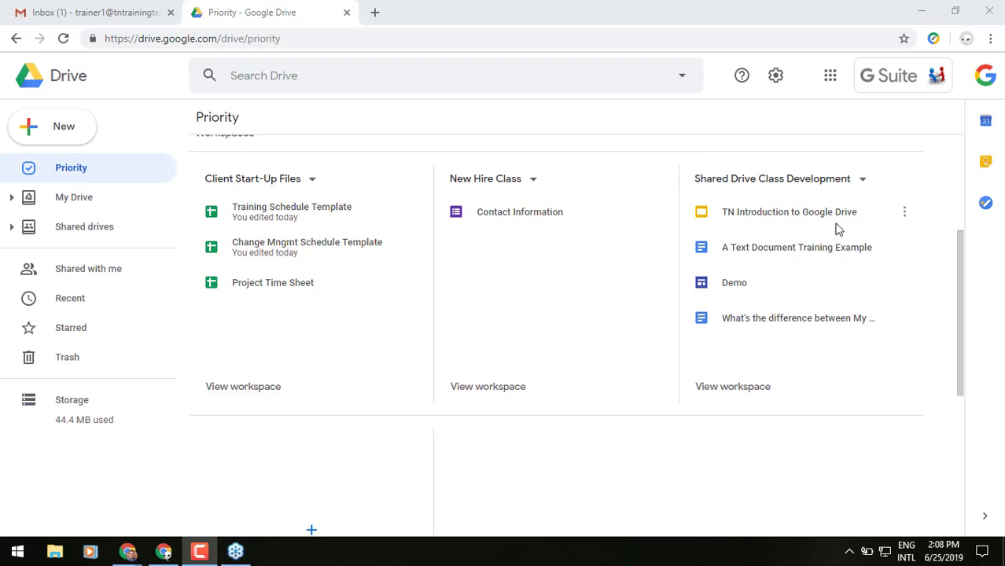
{"action": "scroll", "coordinate": [332, 242], "scroll_direction": "down", "scroll_amount": 1}
{"action": "scroll", "coordinate": [330, 321], "scroll_direction": "up", "scroll_amount": 2}
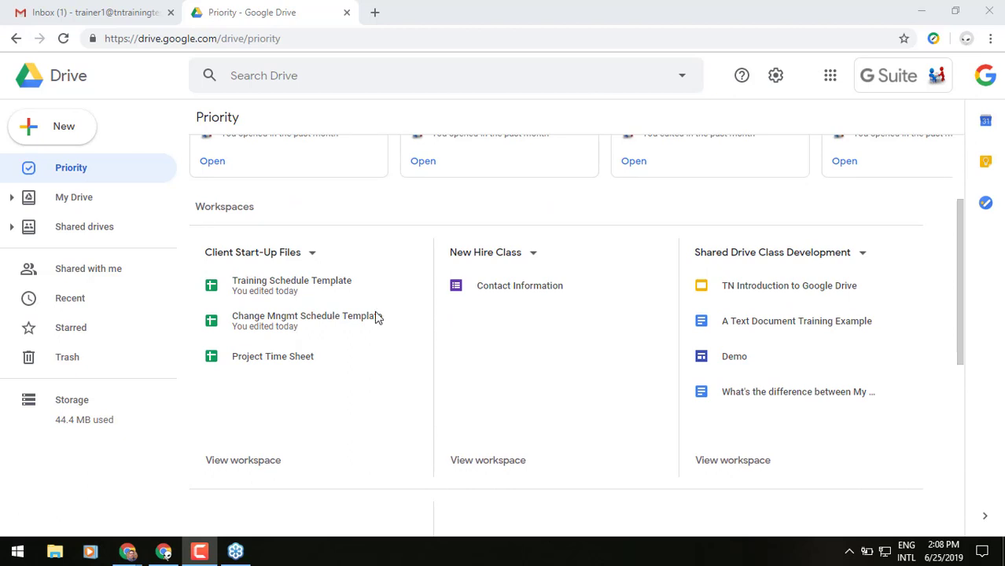
{"action": "left_click", "coordinate": [533, 255]}
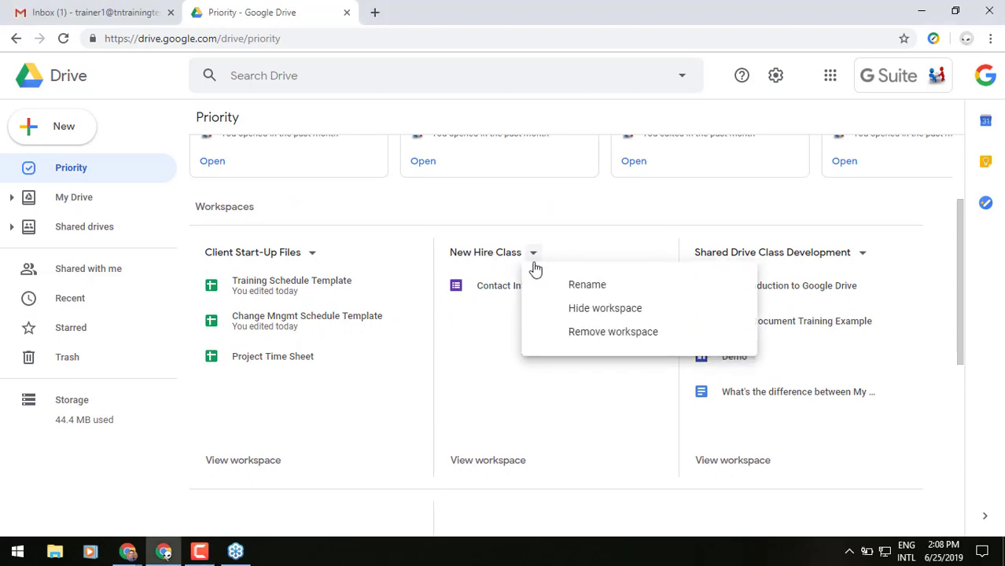
{"action": "left_click", "coordinate": [538, 314]}
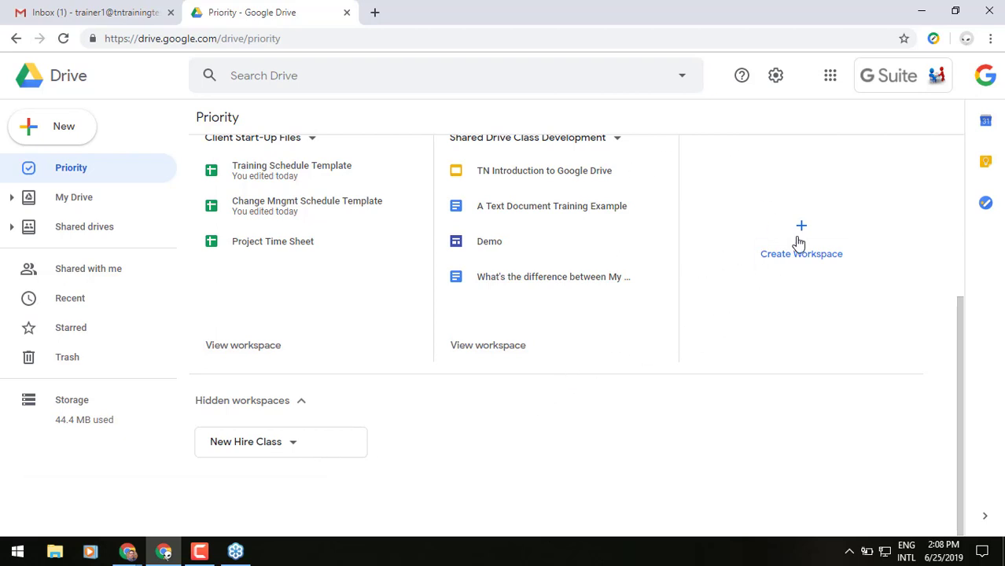
- Remove A Text Document Training Example from the Shared Drive Class Development workspace, and check that workspace's management options
{"action": "scroll", "coordinate": [824, 263], "scroll_direction": "up", "scroll_amount": 2}
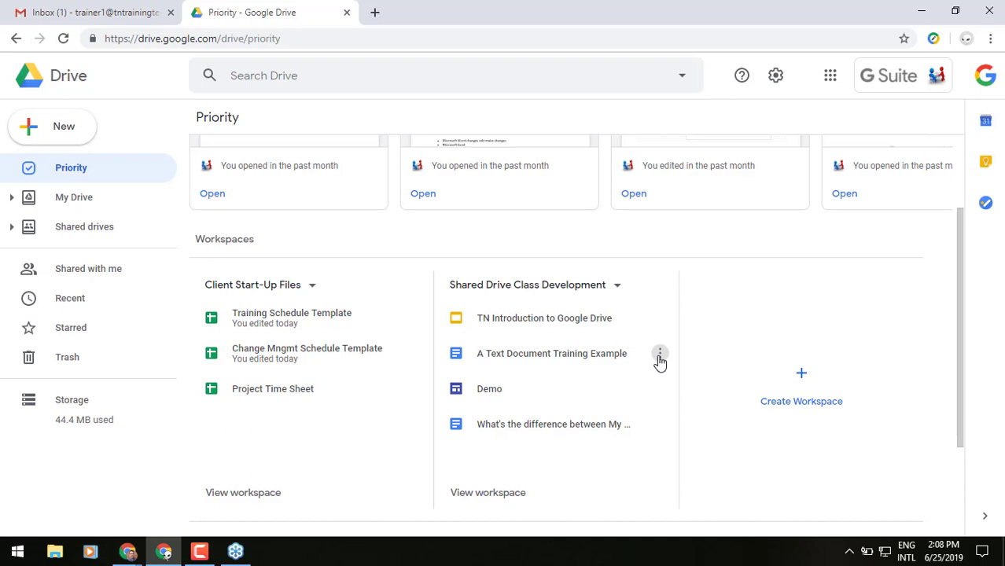
{"action": "left_click", "coordinate": [660, 358]}
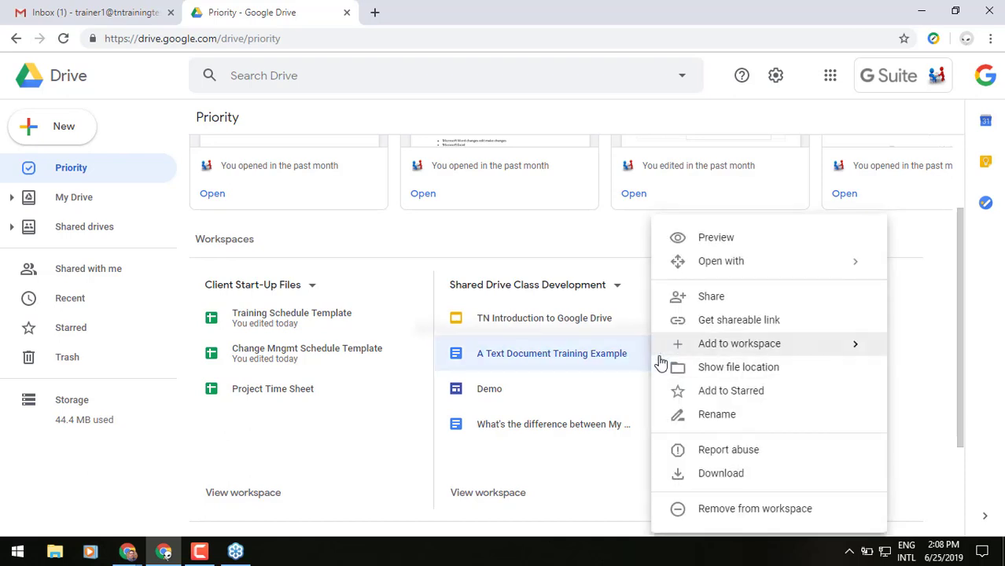
{"action": "left_click", "coordinate": [753, 510]}
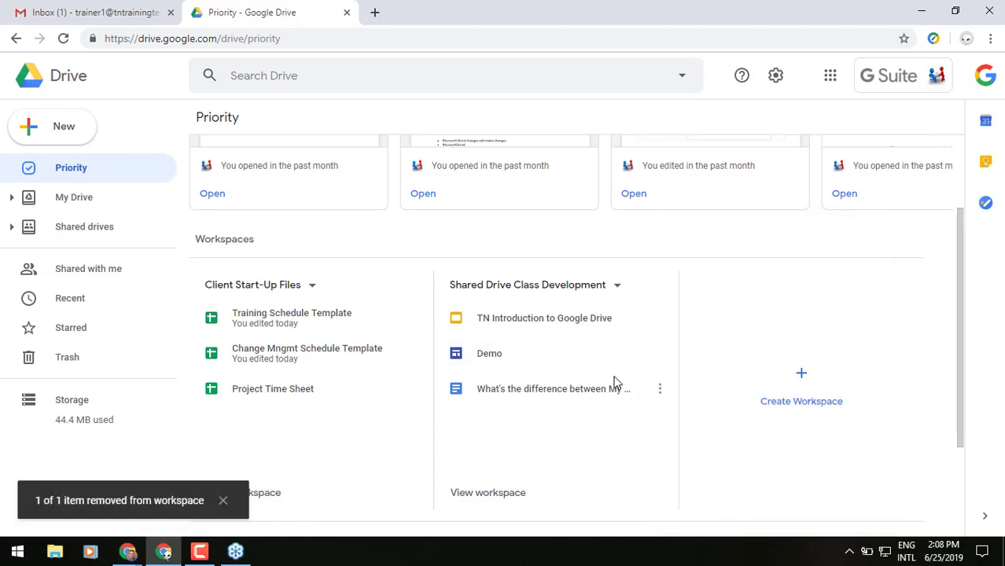
{"action": "left_click", "coordinate": [617, 286]}
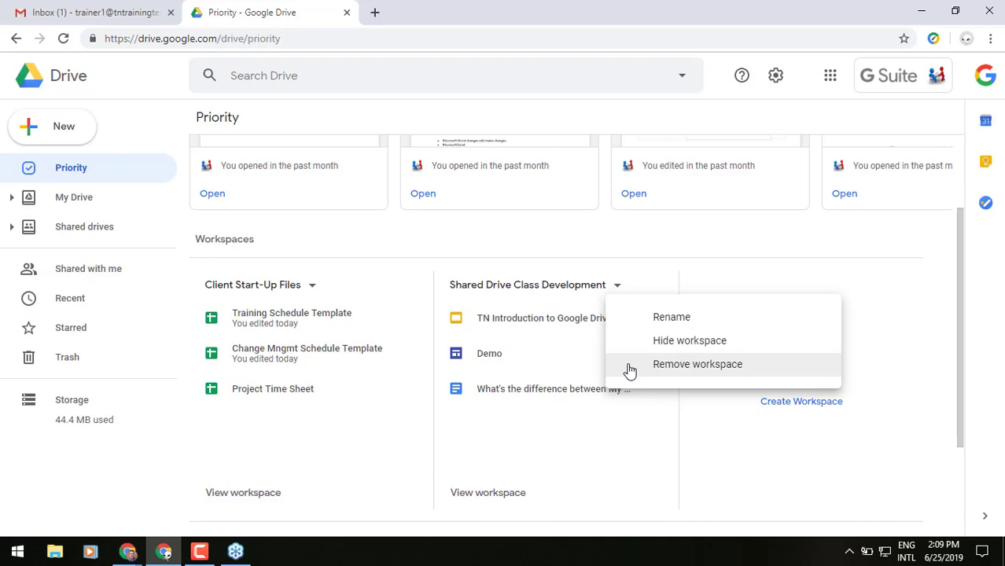
{"action": "left_click", "coordinate": [640, 253]}
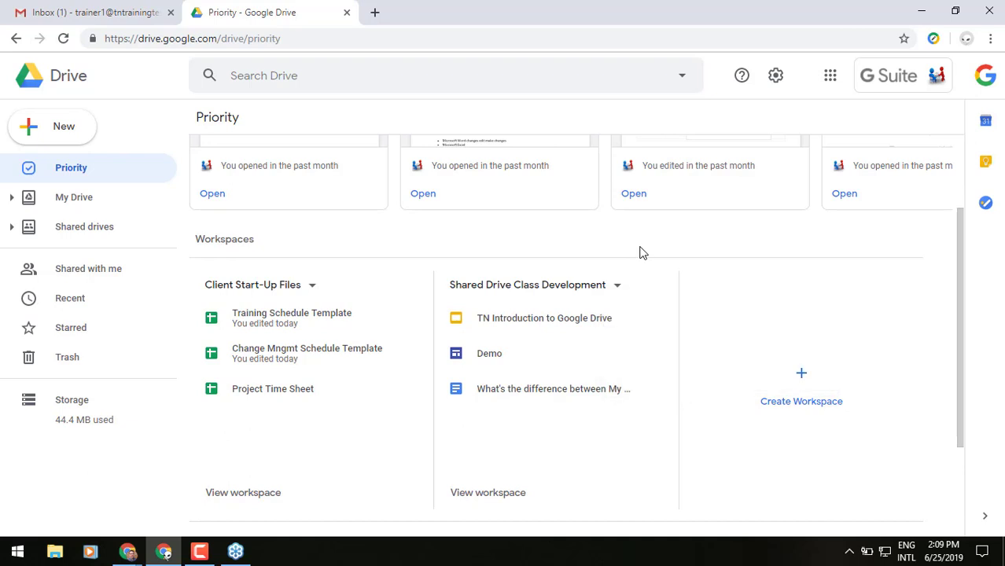
- Review the Suggestions options in Drive's general settings, including making Priority the default home page, and close the settings
{"action": "scroll", "coordinate": [641, 252], "scroll_direction": "up", "scroll_amount": 2}
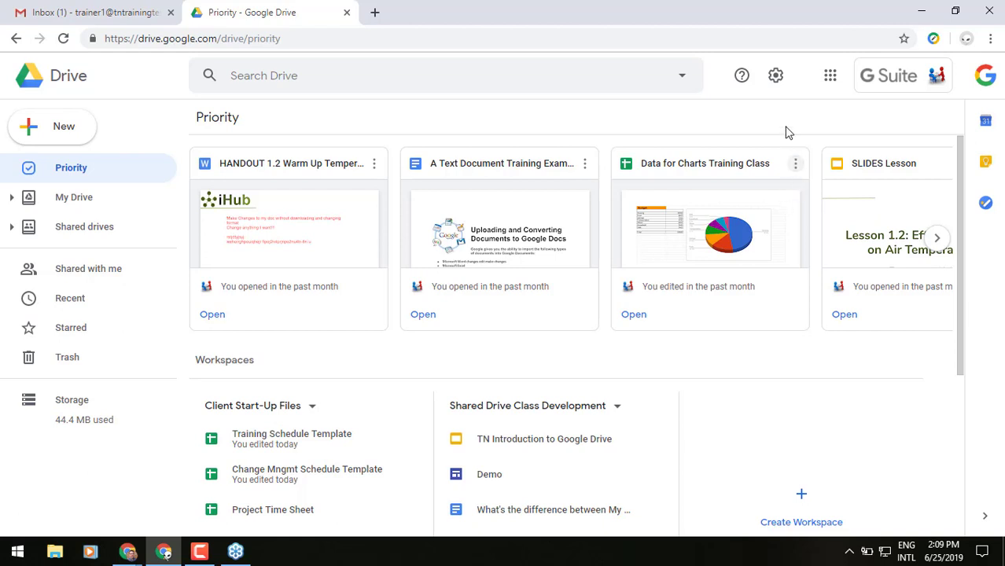
{"action": "left_click", "coordinate": [777, 79]}
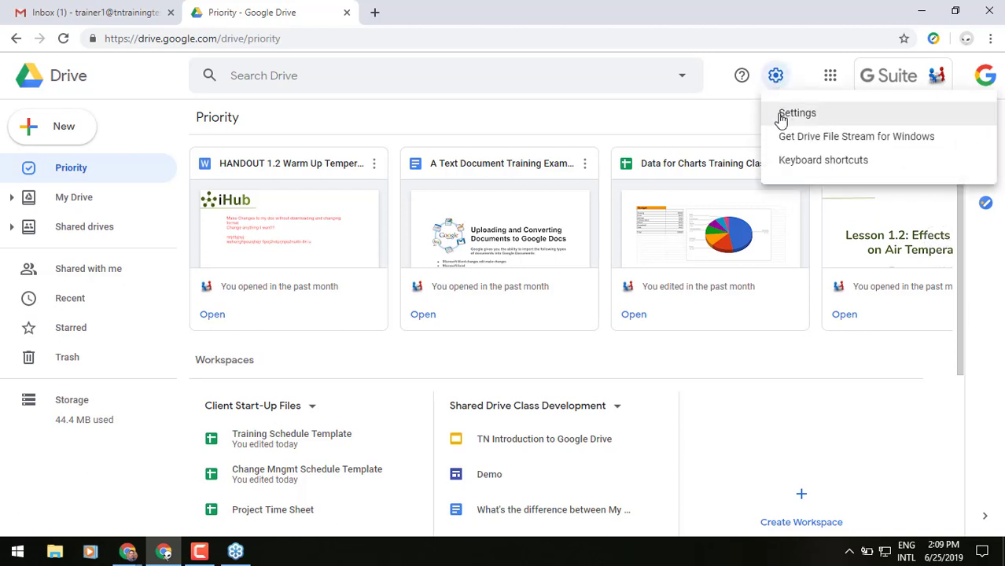
{"action": "left_click", "coordinate": [796, 114]}
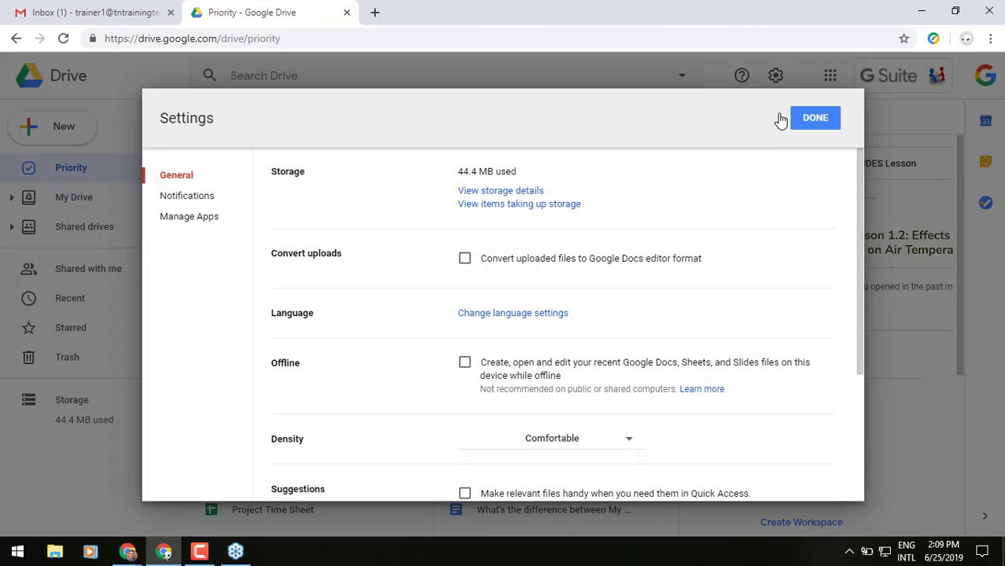
{"action": "scroll", "coordinate": [706, 307], "scroll_direction": "down", "scroll_amount": 3}
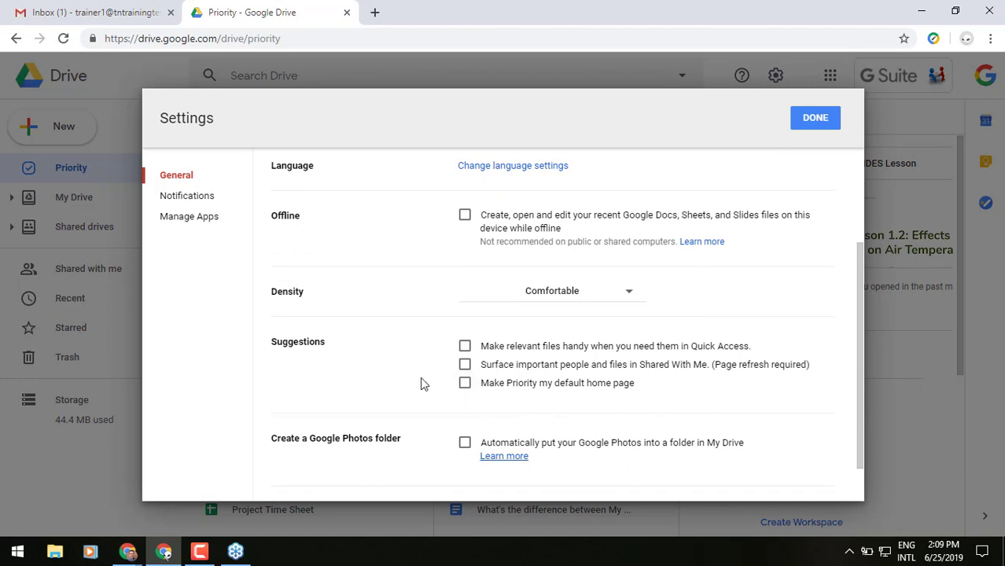
{"action": "left_click_drag", "start_coordinate": [323, 344], "coordinate": [272, 342]}
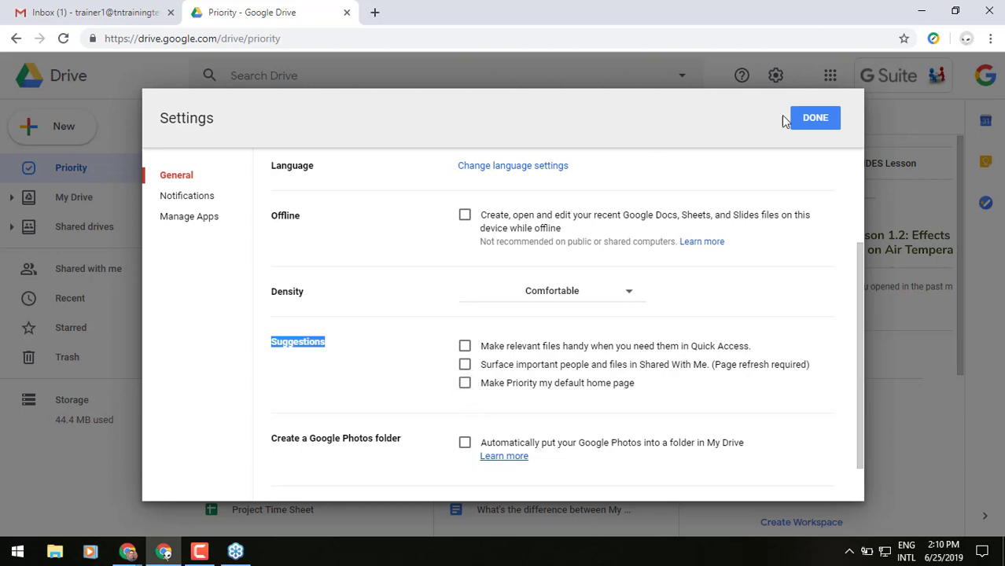
{"action": "left_click", "coordinate": [809, 120]}
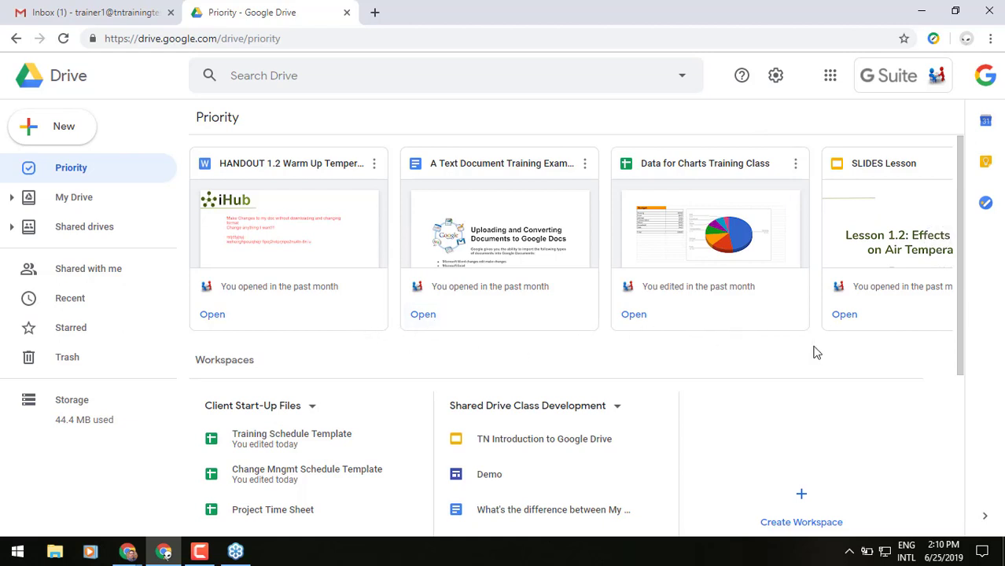
- Examine the available file actions for Change Mngmt Schedule Template in the Client Start-Up Files workspace
{"action": "scroll", "coordinate": [814, 352], "scroll_direction": "down", "scroll_amount": 3}
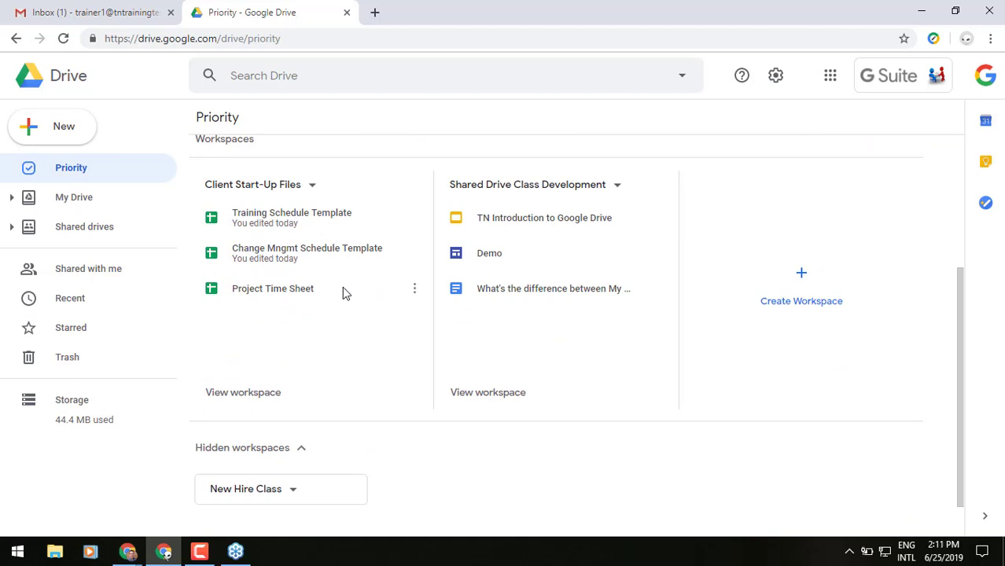
{"action": "left_click", "coordinate": [312, 265]}
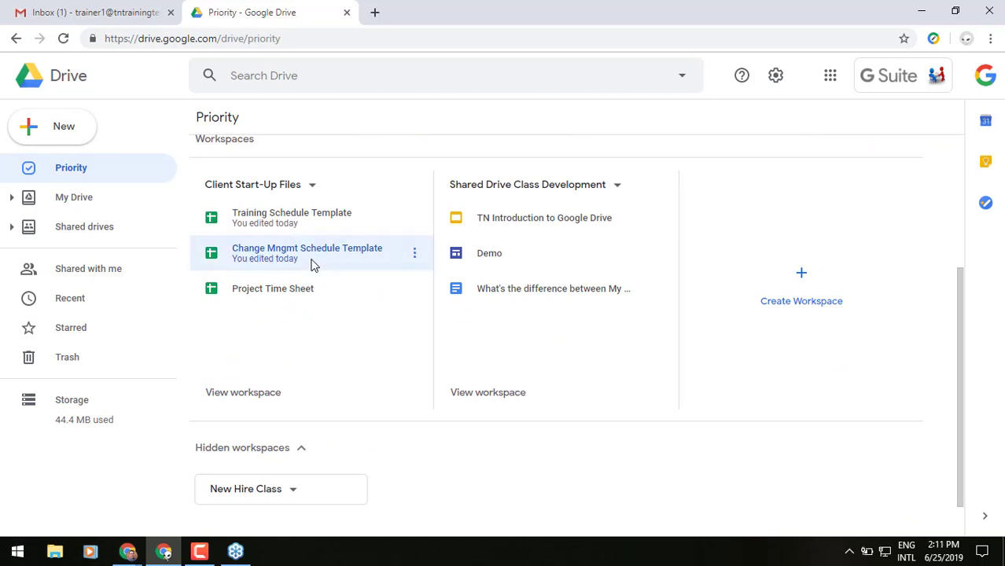
{"action": "right_click", "coordinate": [312, 264]}
{"action": "mouse_move", "coordinate": [311, 264]}
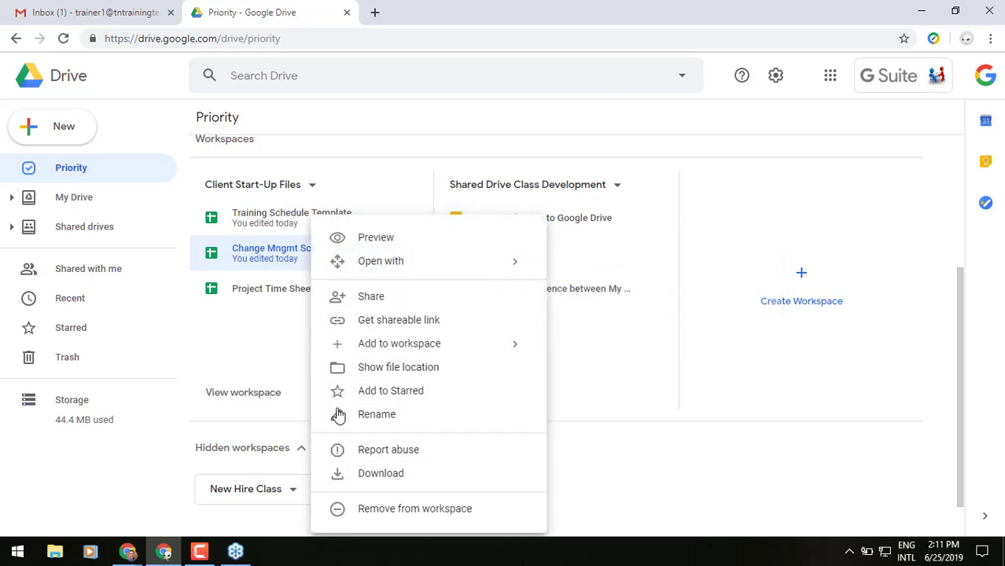
{"action": "left_click", "coordinate": [385, 167]}
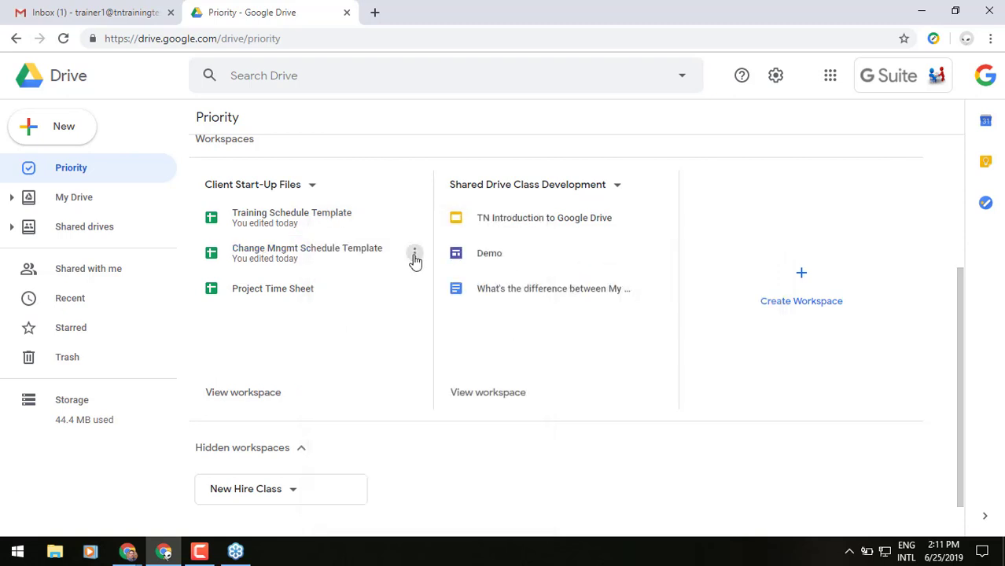
{"action": "left_click", "coordinate": [413, 255]}
{"action": "mouse_move", "coordinate": [414, 261]}
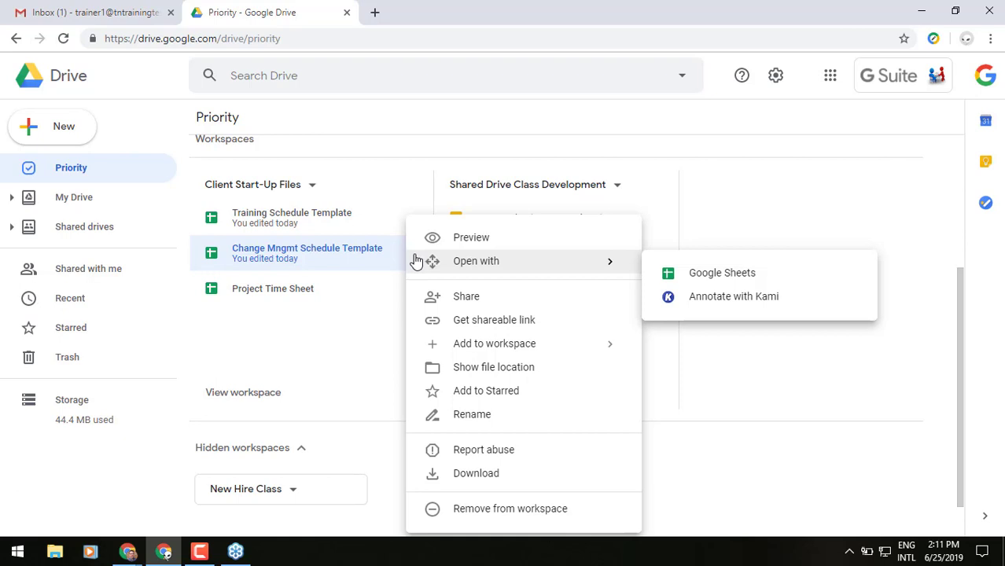
{"action": "left_click", "coordinate": [423, 145]}
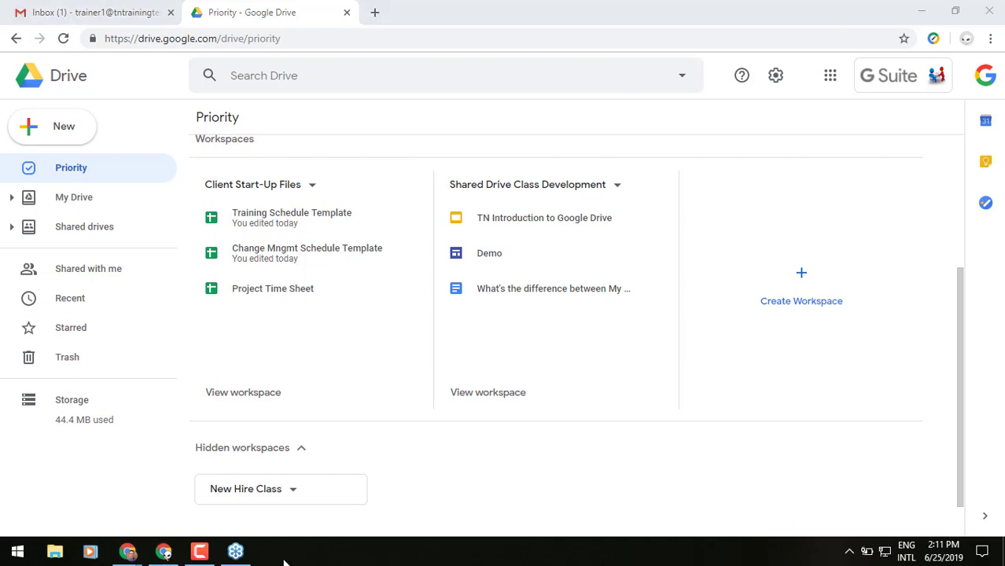
- Switch to the Weekly Webinar - 6/25/19 presentation in Google Slides and start presenting from the Additional Resources slide
{"action": "left_click", "coordinate": [128, 551]}
{"action": "key", "text": "Down"}
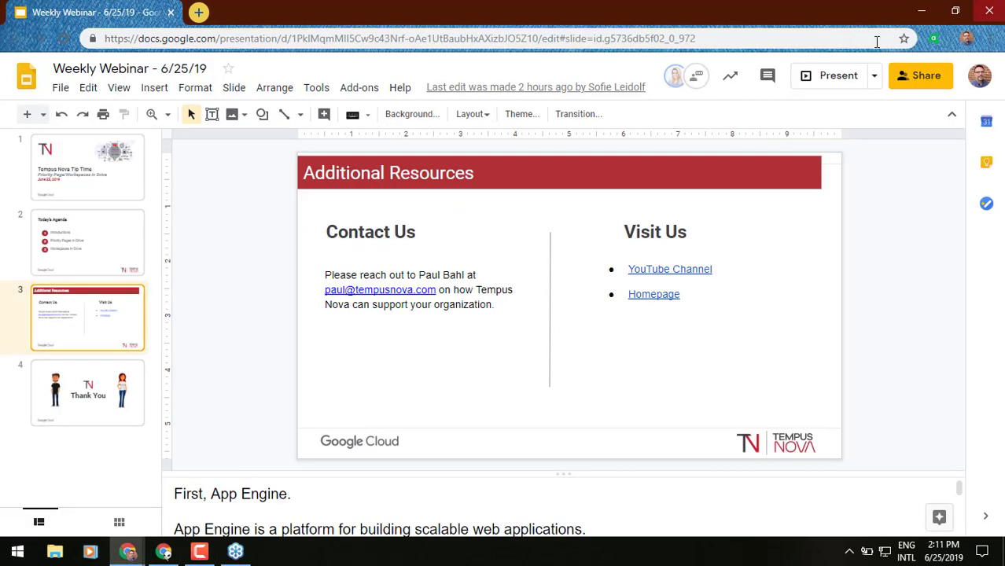
{"action": "left_click", "coordinate": [837, 76]}
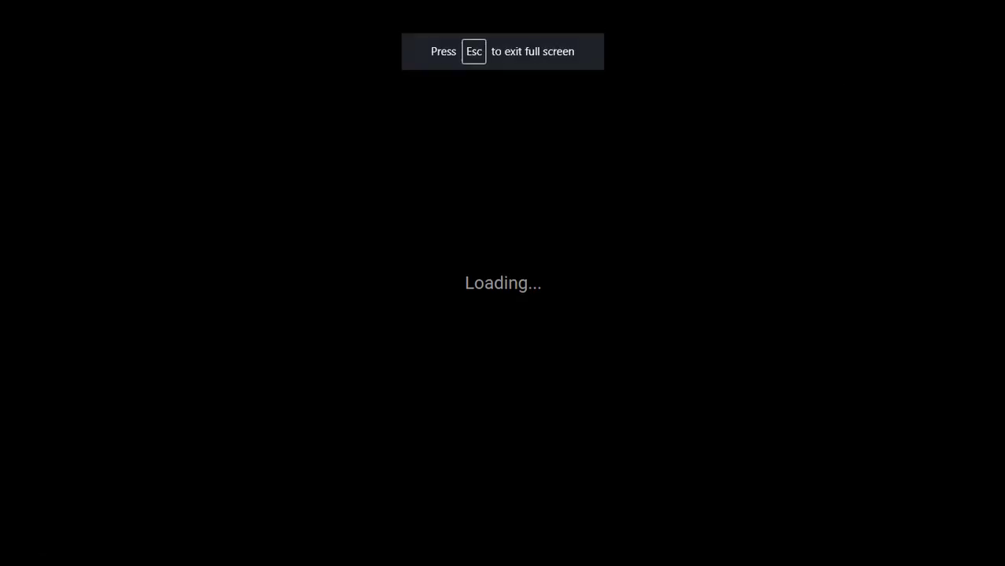